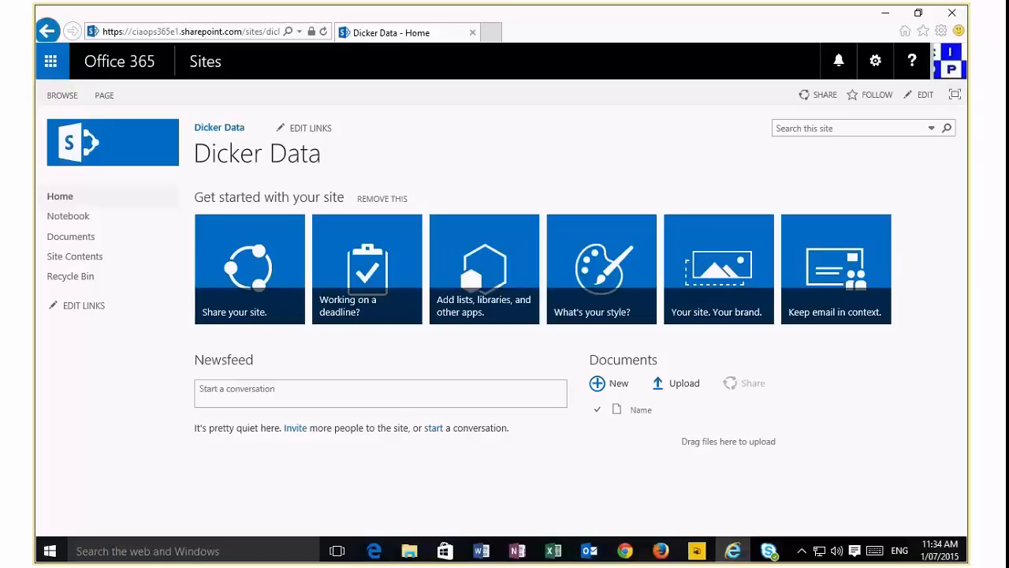
Open the Dicker Data site's Documents library and view the options for creating a new file.
{"action": "left_click", "coordinate": [70, 236]}
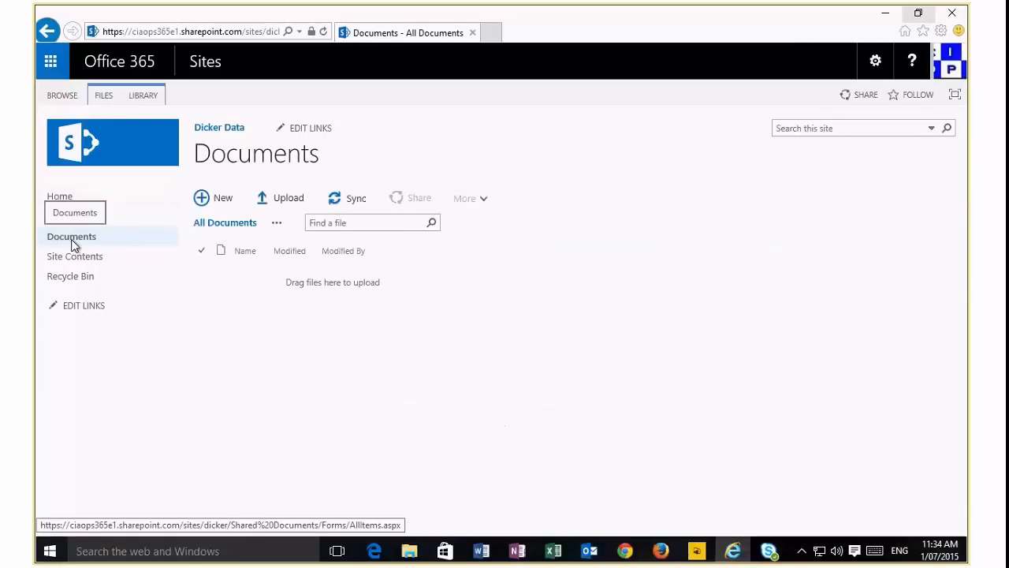
{"action": "left_click", "coordinate": [218, 201]}
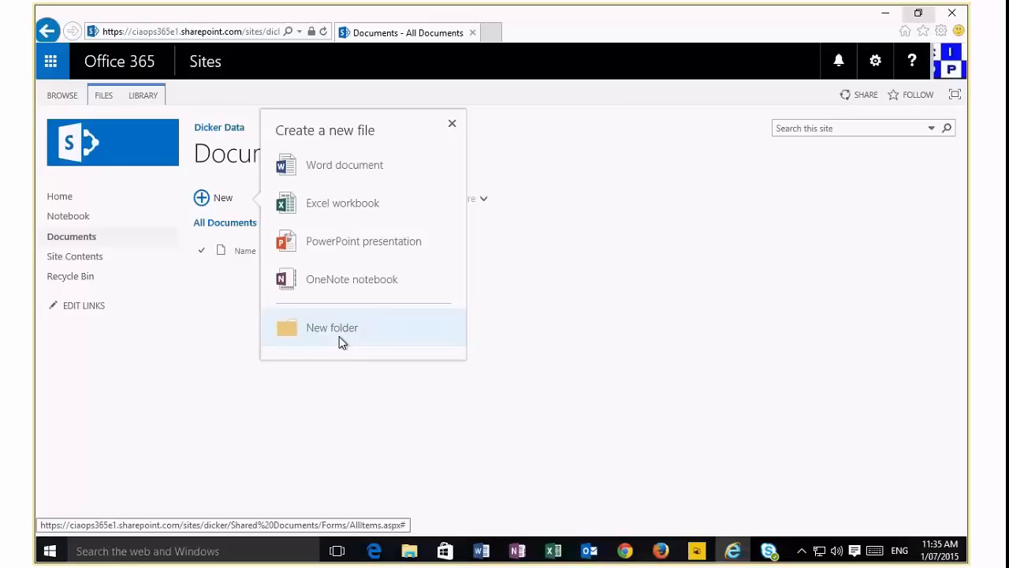
{"action": "left_click", "coordinate": [387, 445]}
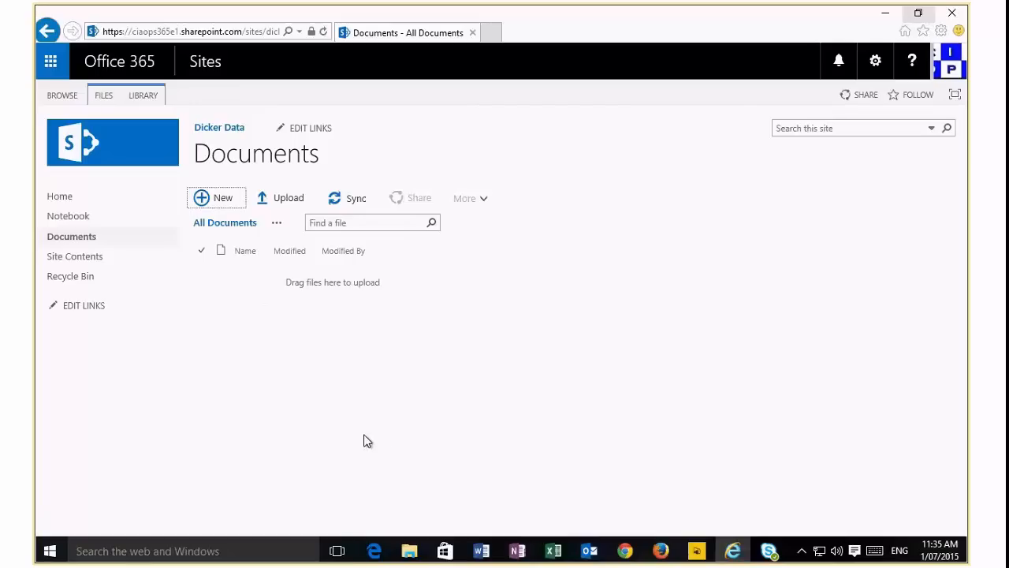
Upload "0 - general index.docx" from C:\Downloads to the Documents library, keeping it set to add as a new version to existing files.
{"action": "left_click", "coordinate": [292, 201]}
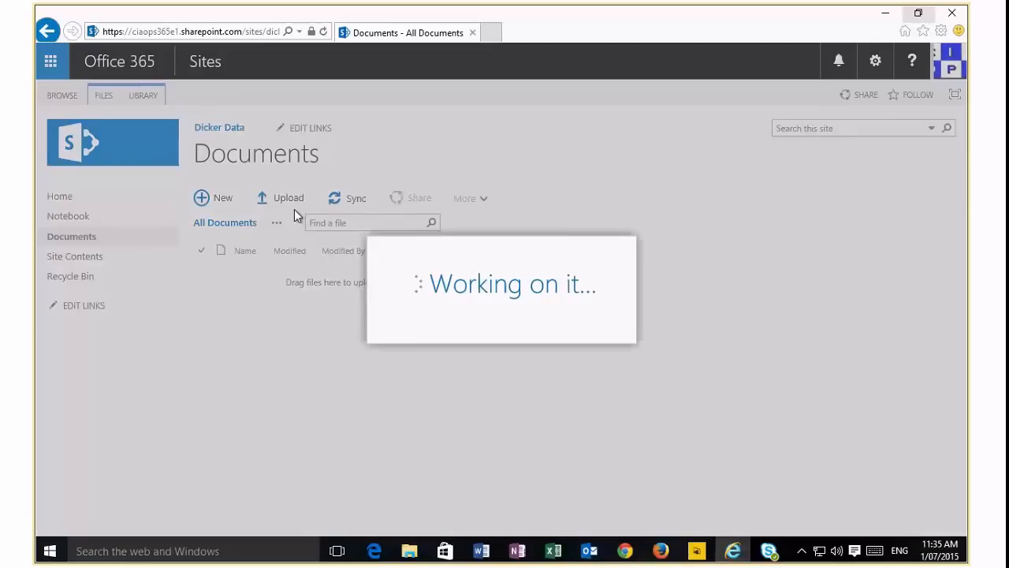
{"action": "left_click", "coordinate": [678, 218]}
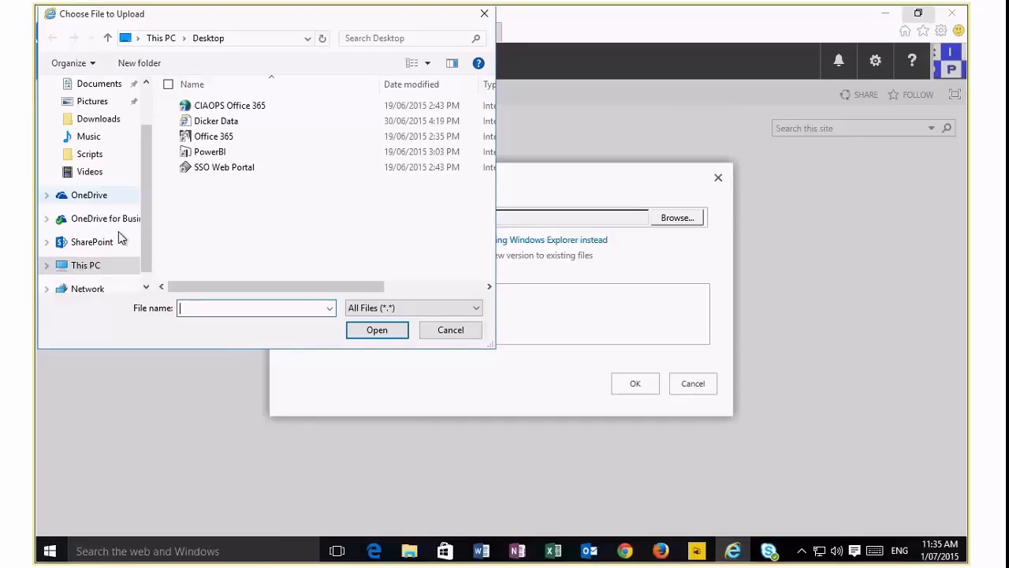
{"action": "left_click", "coordinate": [108, 265]}
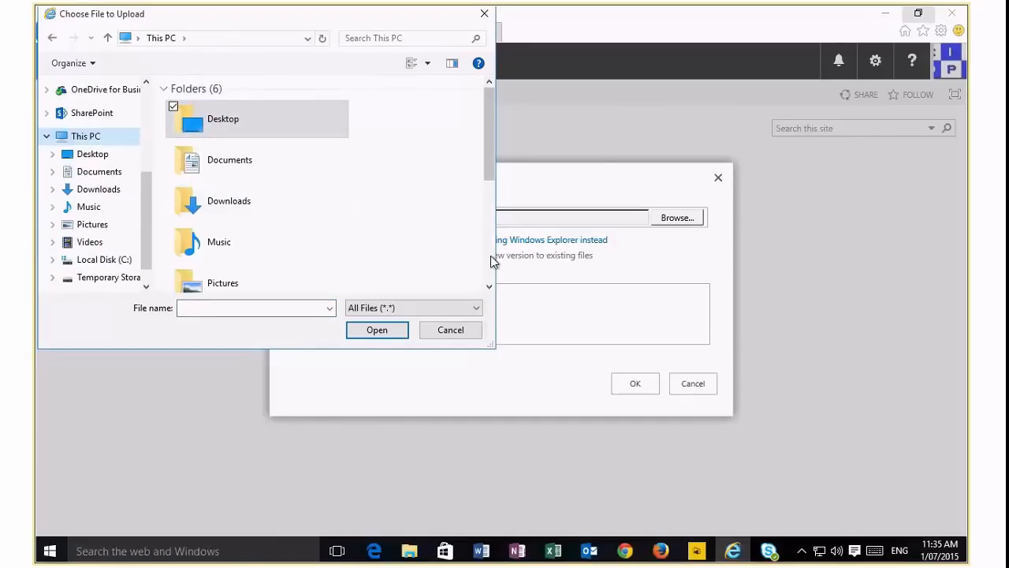
{"action": "left_click", "coordinate": [489, 280]}
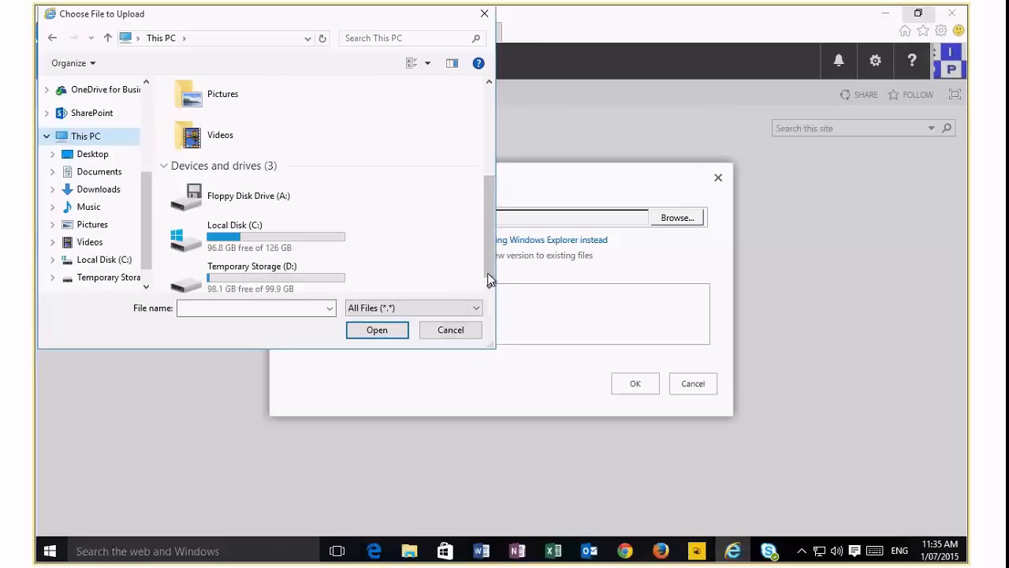
{"action": "left_click", "coordinate": [234, 239]}
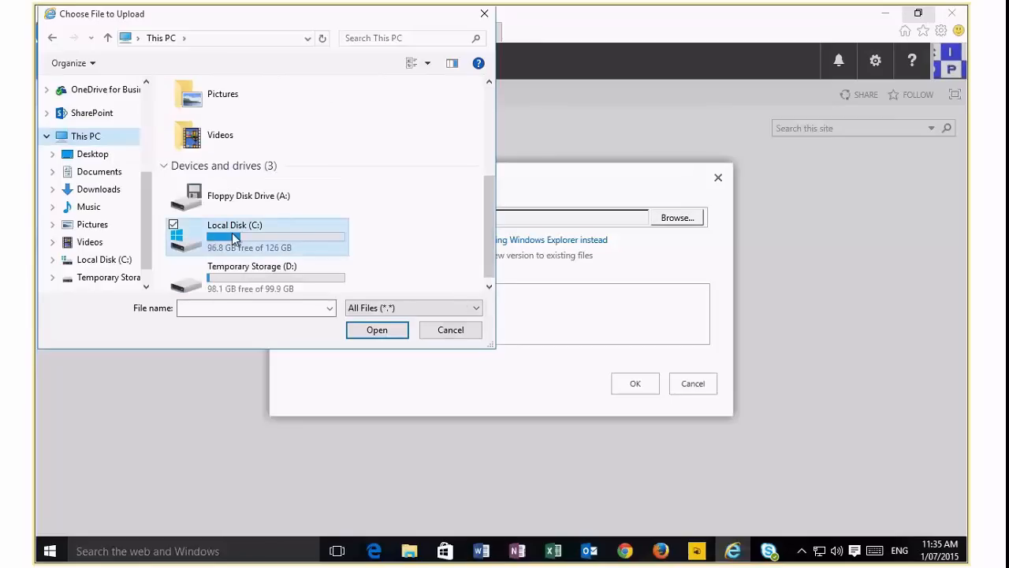
{"action": "double_click", "coordinate": [235, 239]}
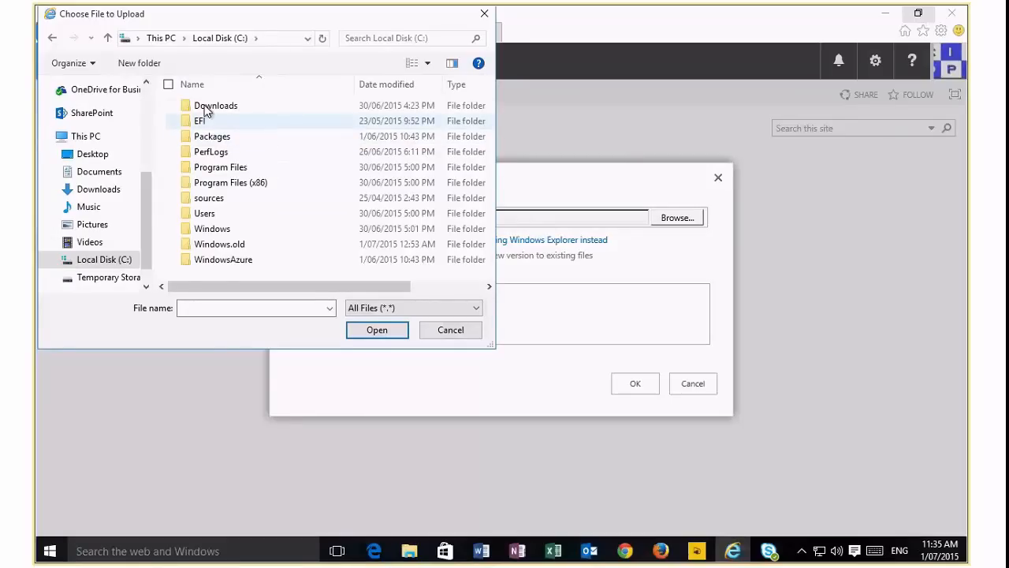
{"action": "double_click", "coordinate": [207, 107]}
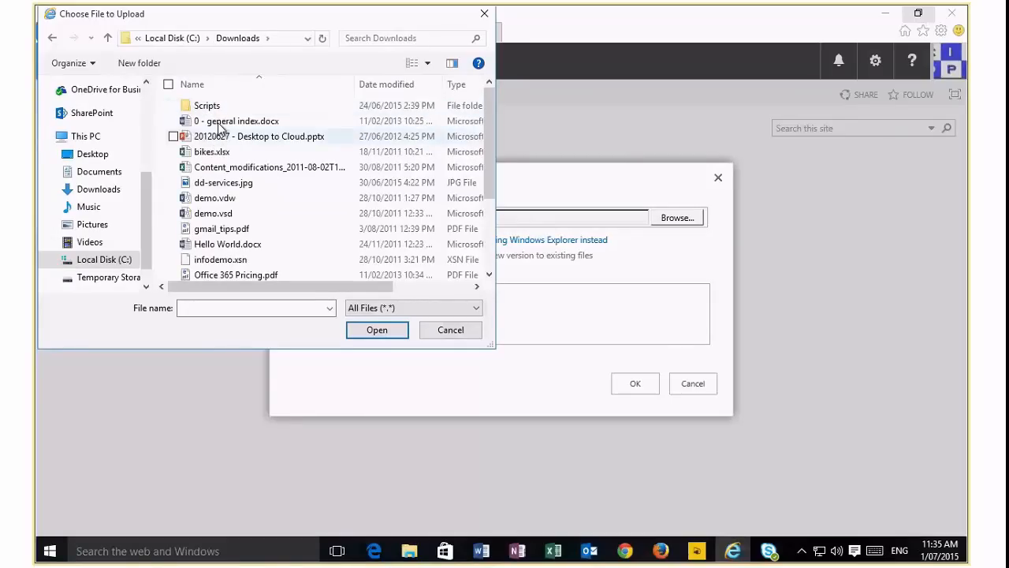
{"action": "left_click", "coordinate": [213, 122]}
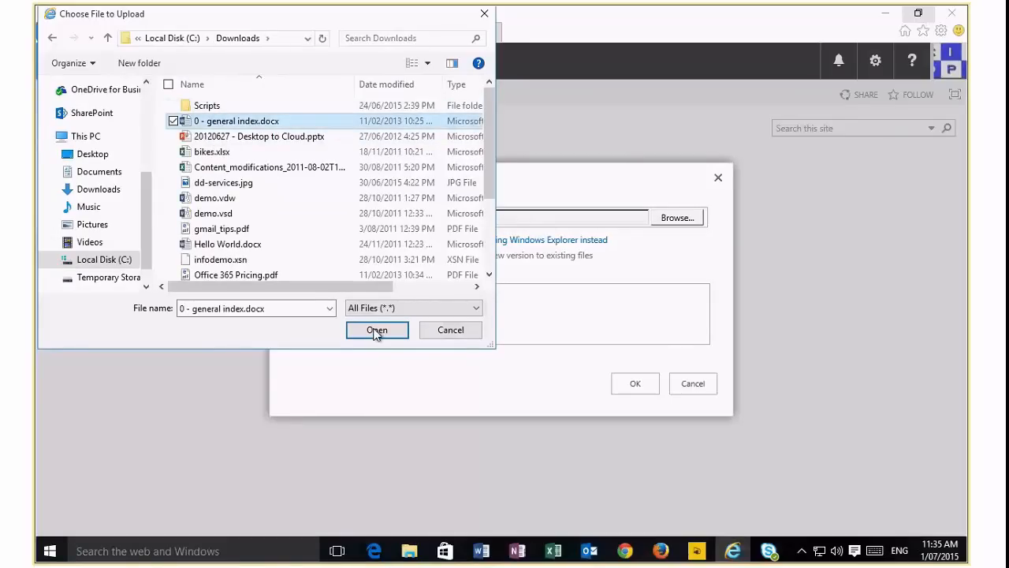
{"action": "left_click", "coordinate": [377, 332]}
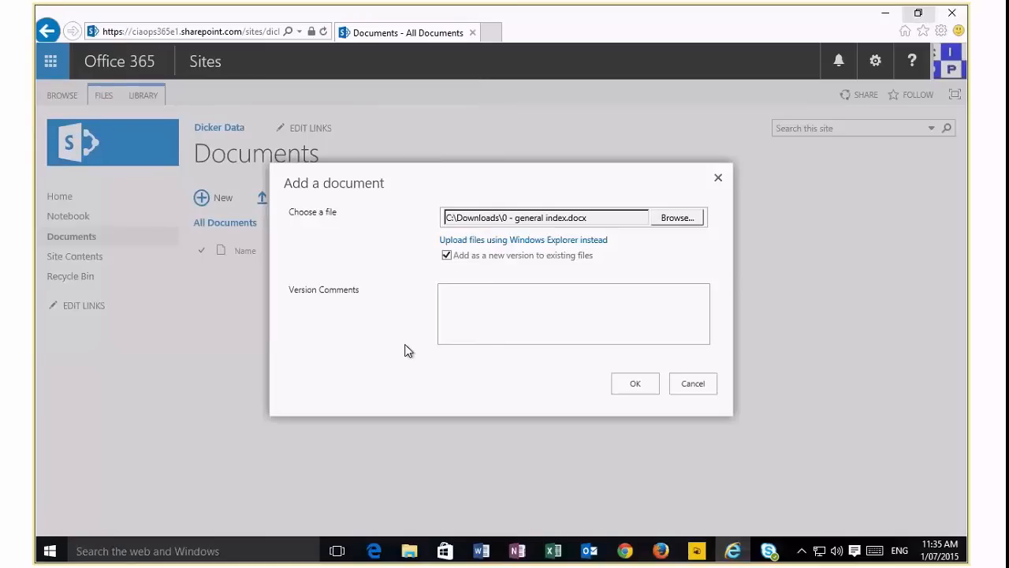
{"action": "left_click", "coordinate": [636, 384]}
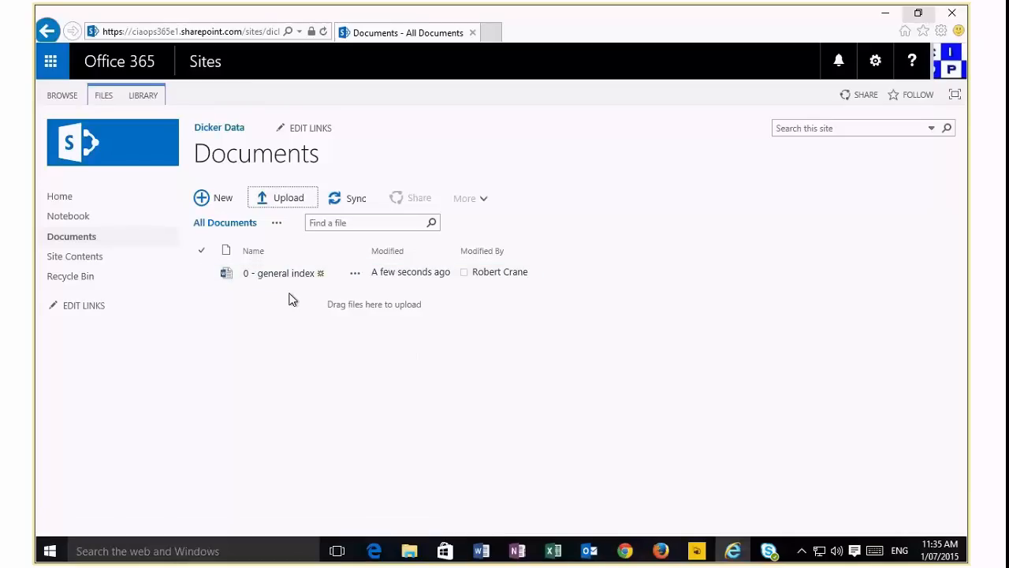
Try to open the Documents library with Explorer and dismiss the sync suggestion.
{"action": "left_click", "coordinate": [150, 97]}
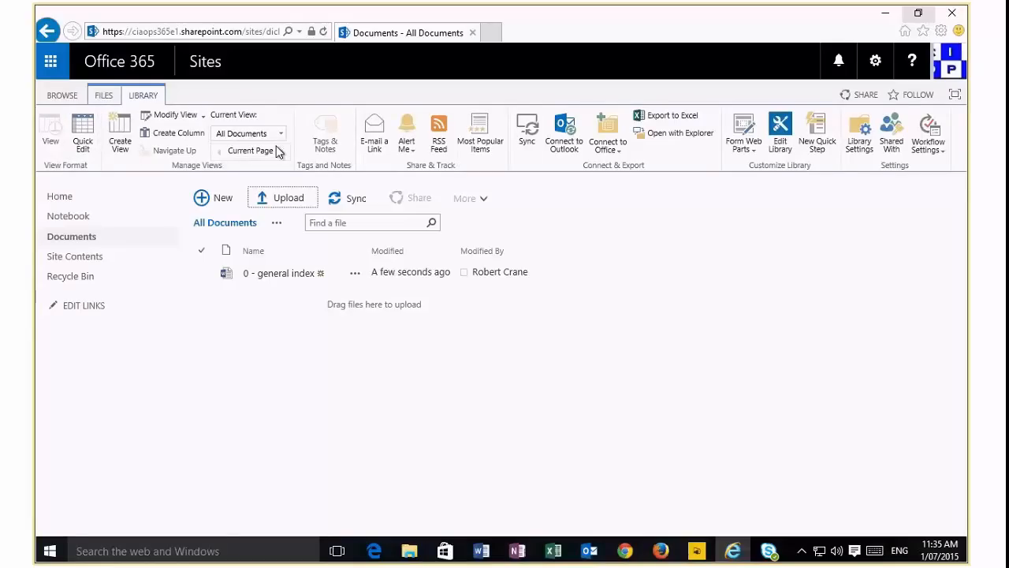
{"action": "left_click", "coordinate": [681, 134]}
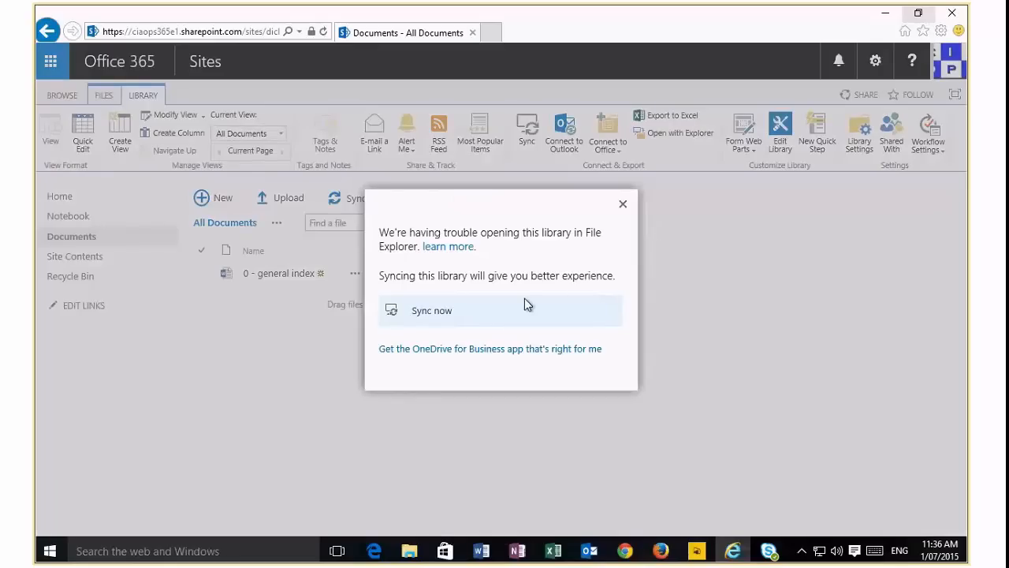
{"action": "left_click", "coordinate": [622, 207]}
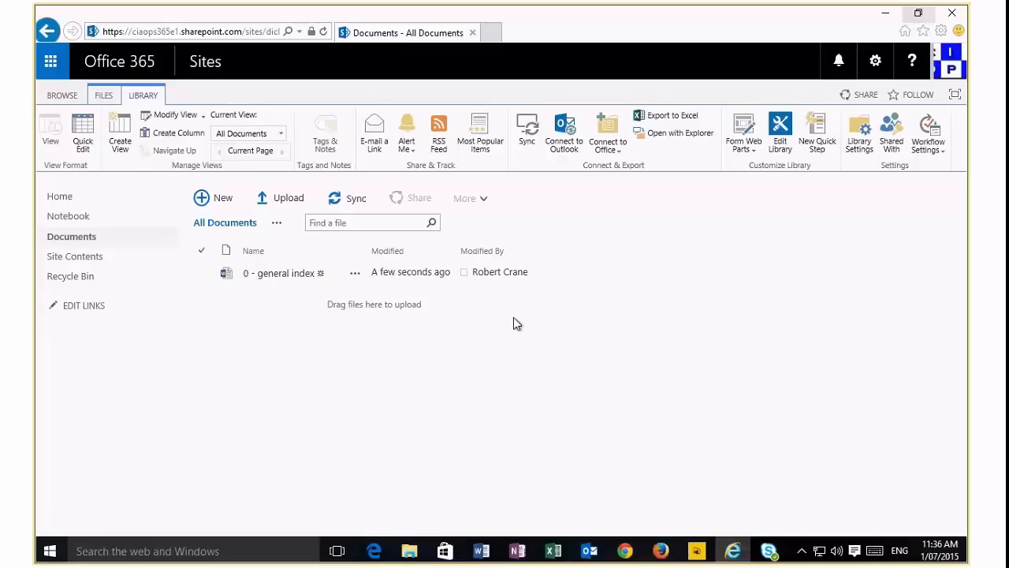
Upload bikes.xlsx and the Content_modifications_2011-08-02T194104 workbook together from C:\Downloads in File Explorer to the Documents library.
{"action": "left_click", "coordinate": [409, 551]}
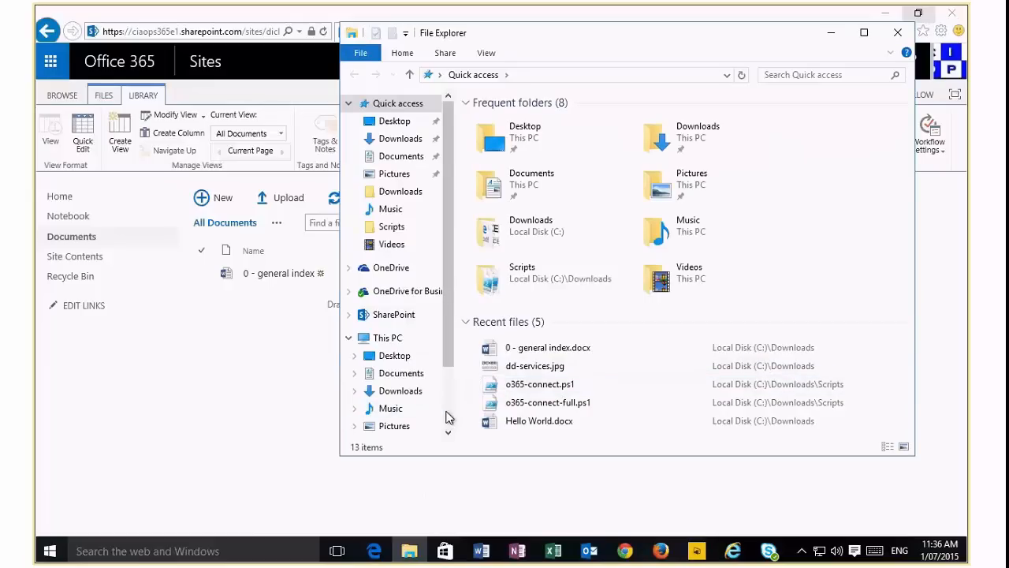
{"action": "scroll", "coordinate": [446, 418], "scroll_direction": "down", "scroll_amount": 3}
{"action": "left_click", "coordinate": [379, 365]}
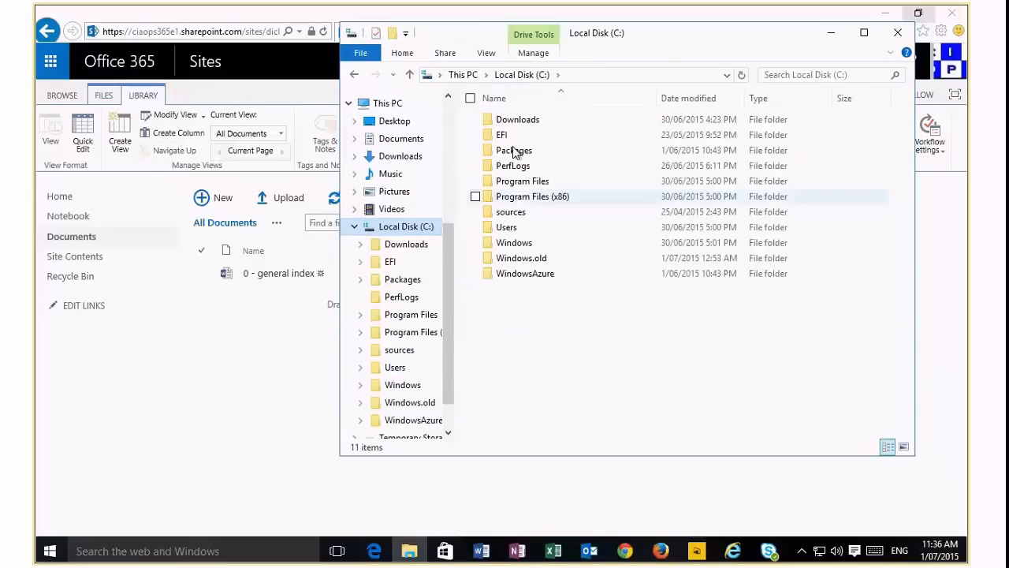
{"action": "double_click", "coordinate": [514, 120]}
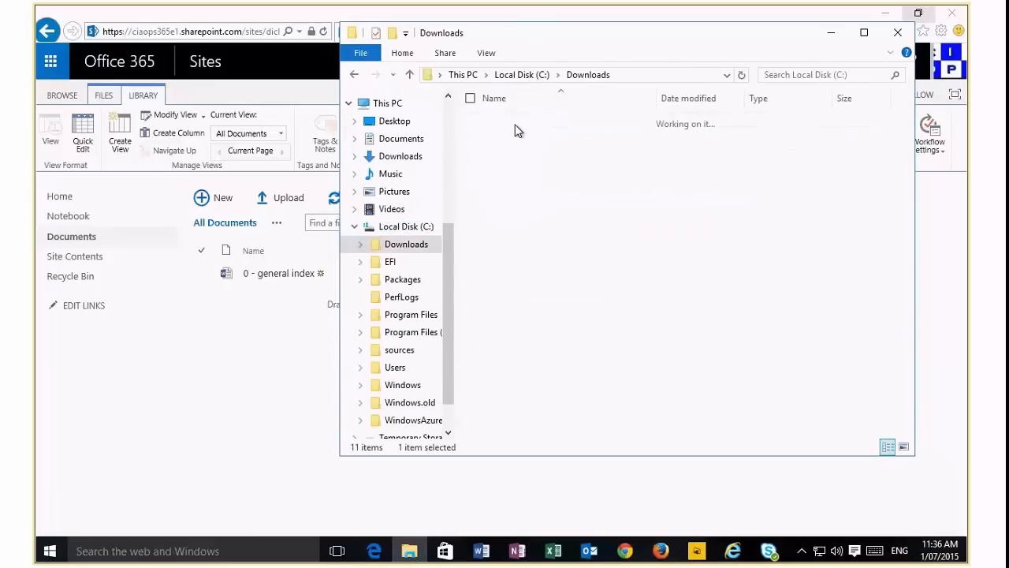
{"action": "left_click", "coordinate": [520, 170]}
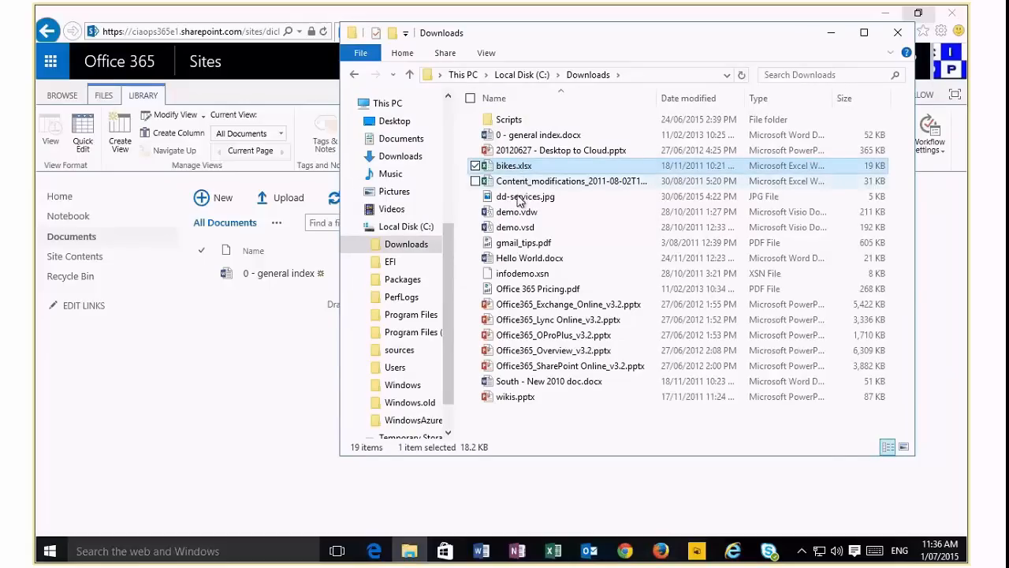
{"action": "left_click", "coordinate": [518, 183], "text": "ctrl"}
{"action": "left_click_drag", "start_coordinate": [518, 183], "coordinate": [265, 282]}
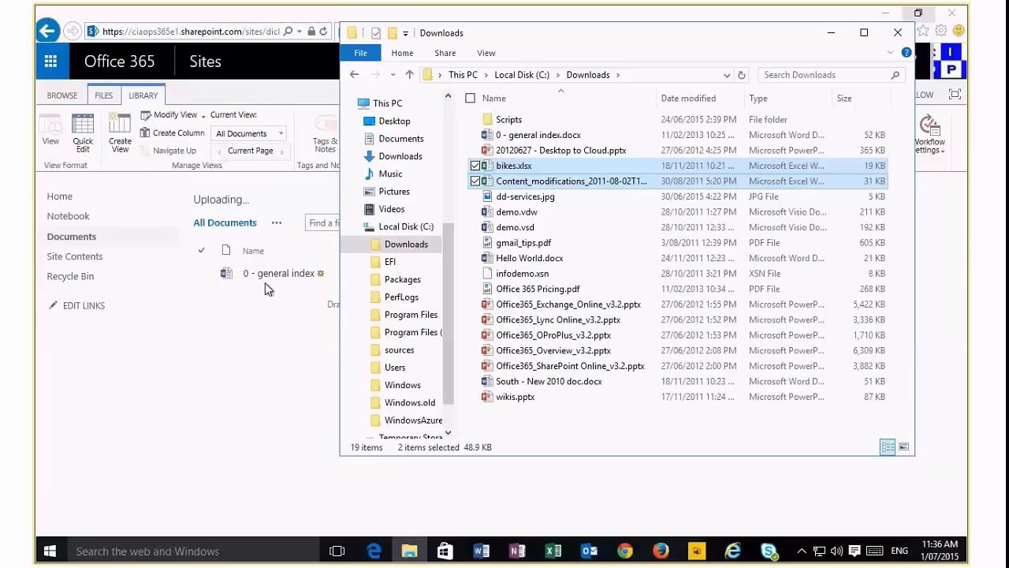
{"action": "left_click", "coordinate": [830, 34]}
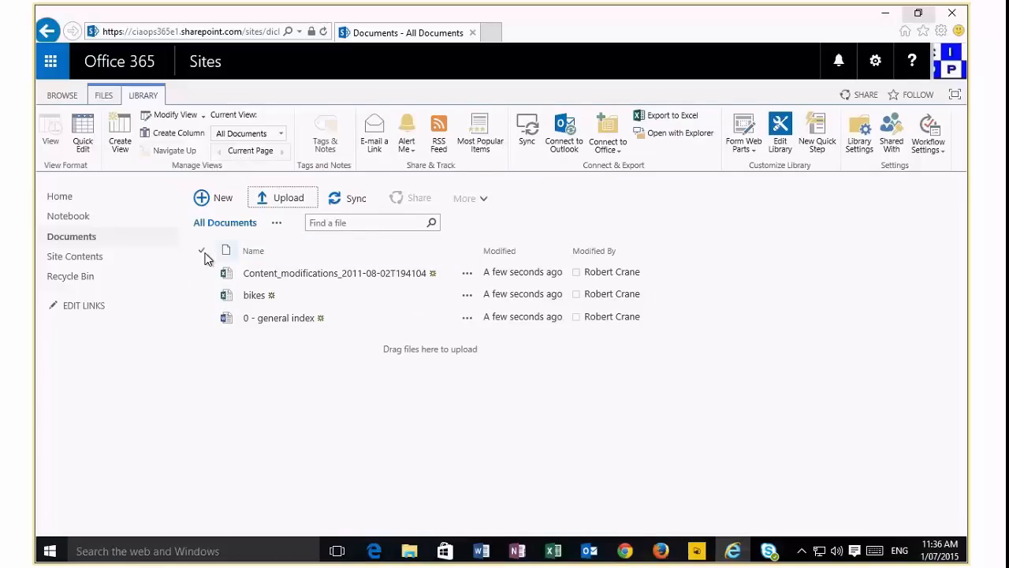
Try to sync the Documents library to the computer with OneDrive for Business, and cancel the sync setup.
{"action": "left_click", "coordinate": [351, 203]}
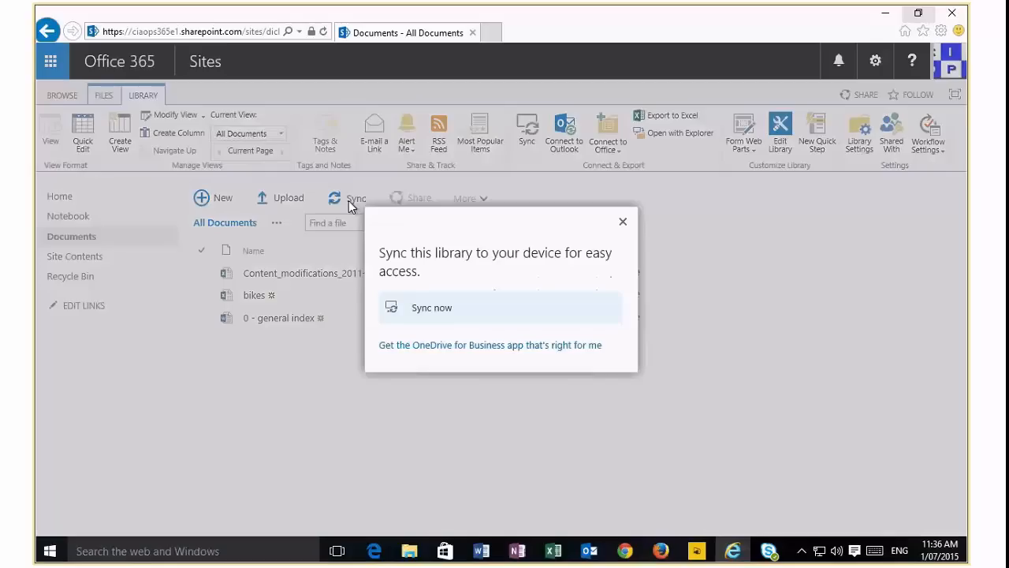
{"action": "left_click", "coordinate": [421, 311]}
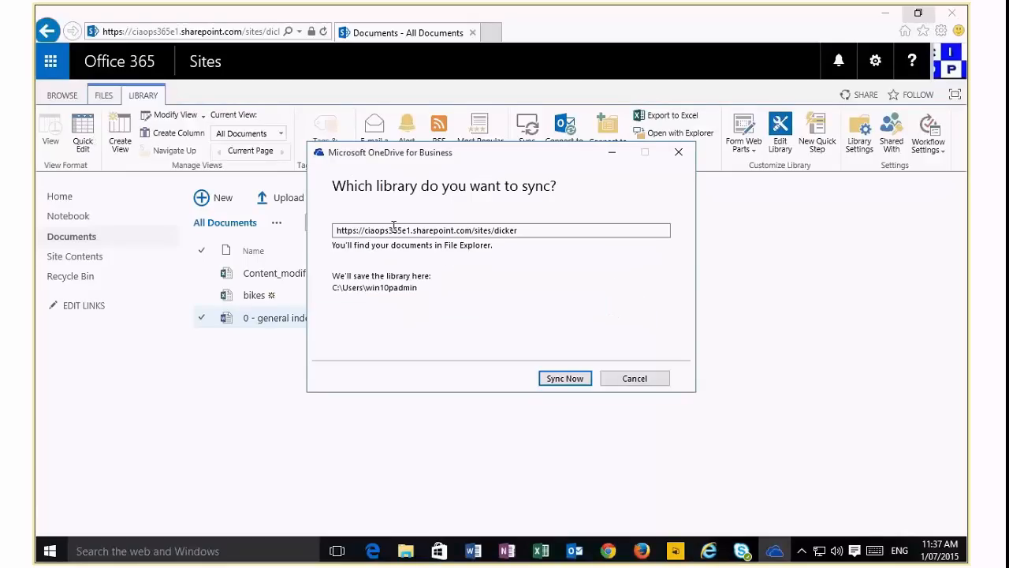
{"action": "left_click", "coordinate": [569, 381]}
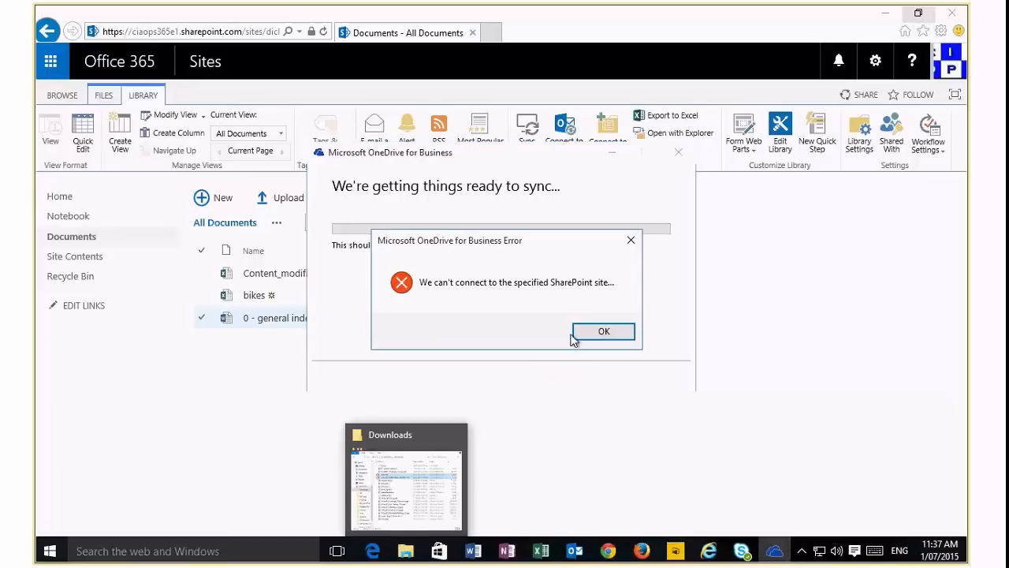
{"action": "left_click", "coordinate": [583, 335]}
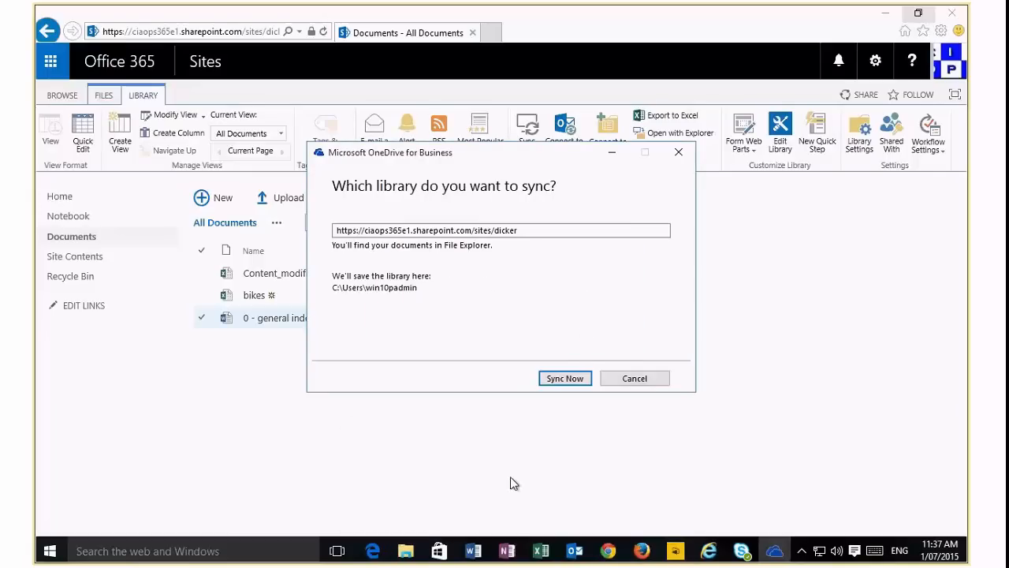
{"action": "left_click", "coordinate": [606, 382]}
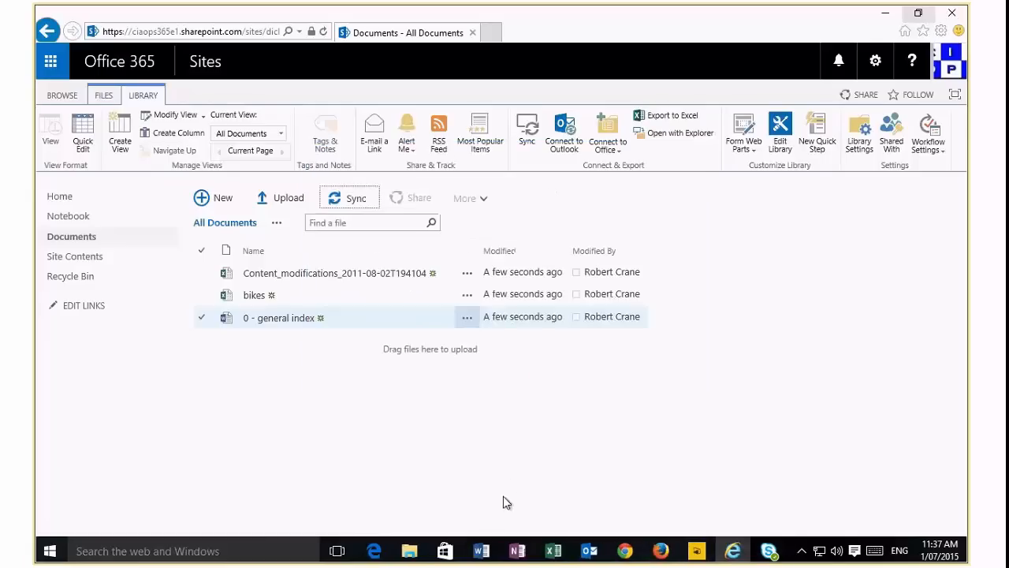
Examine the synced OneDrive for Business folders and SharePoint libraries in File Explorer's navigation tree, widening it to read the names, and return to the library.
{"action": "left_click", "coordinate": [407, 553]}
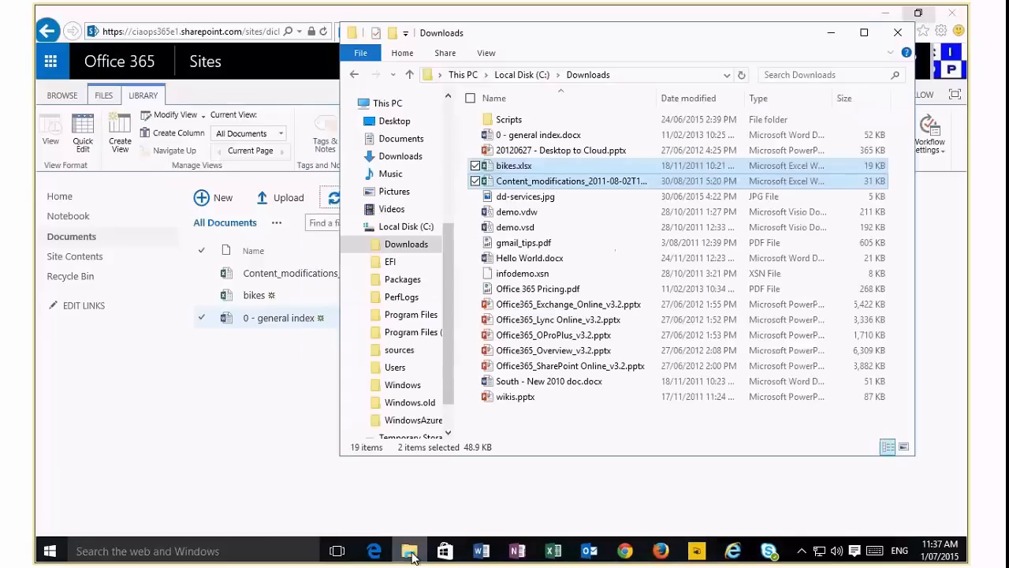
{"action": "left_click", "coordinate": [354, 226]}
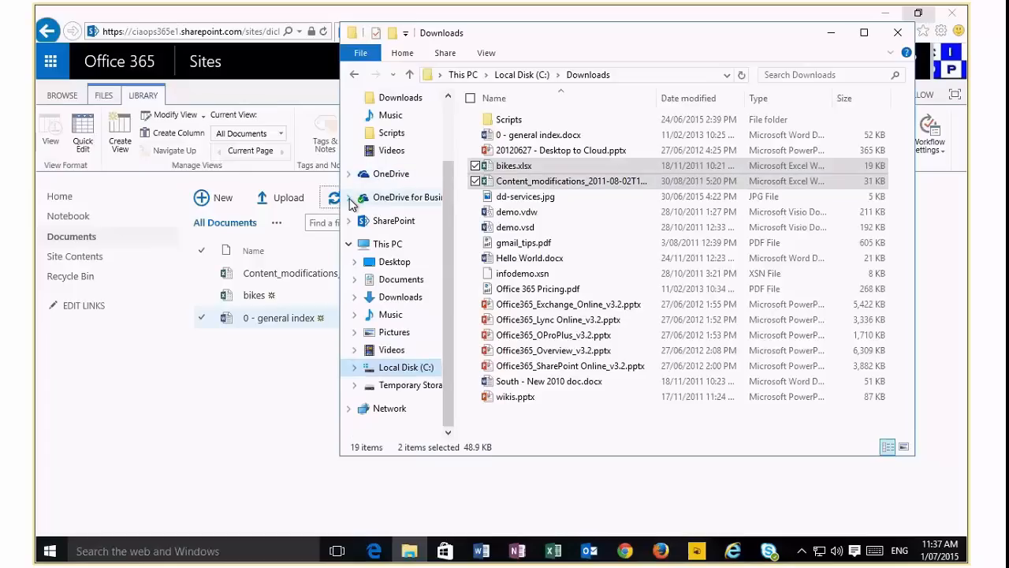
{"action": "left_click", "coordinate": [352, 201]}
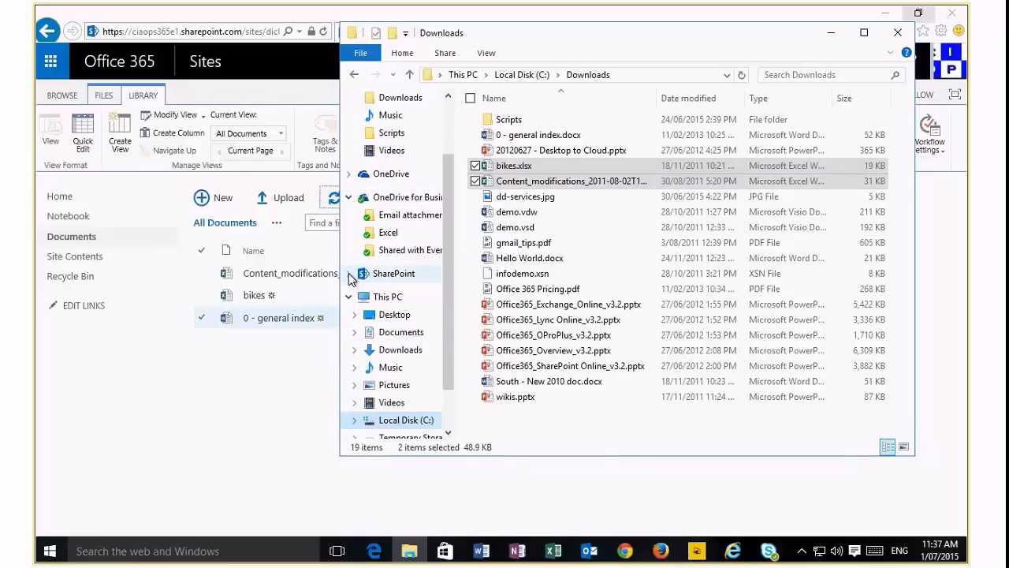
{"action": "left_click", "coordinate": [349, 273]}
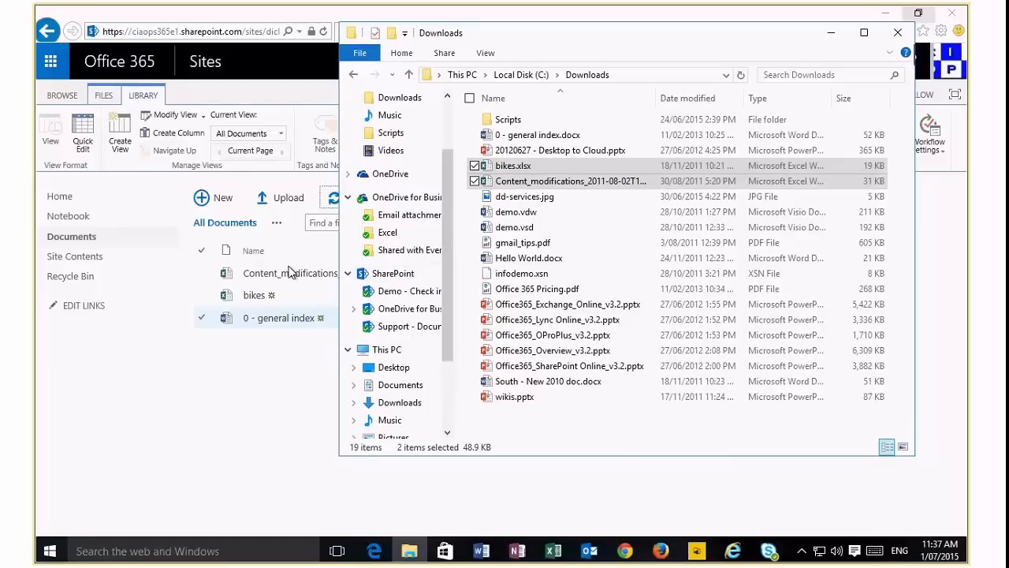
{"action": "left_click_drag", "start_coordinate": [339, 272], "coordinate": [200, 268]}
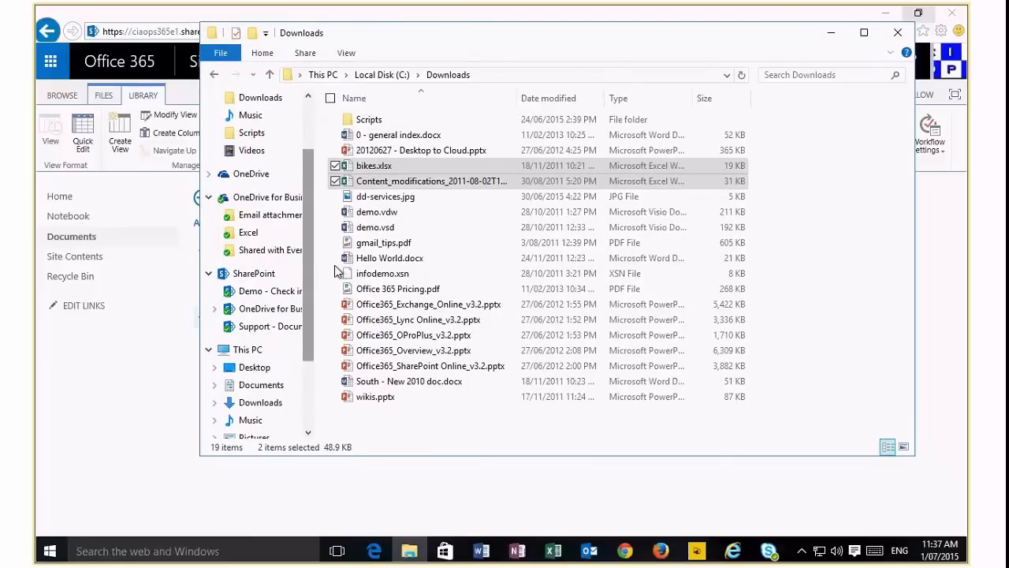
{"action": "scroll", "coordinate": [308, 144], "scroll_direction": "up", "scroll_amount": 2}
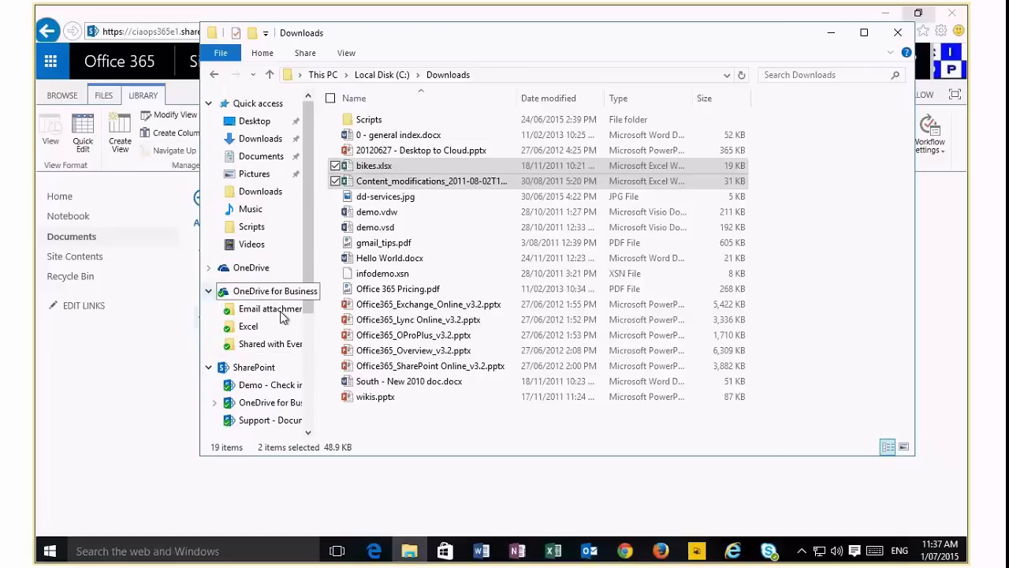
{"action": "left_click_drag", "start_coordinate": [314, 332], "coordinate": [412, 367]}
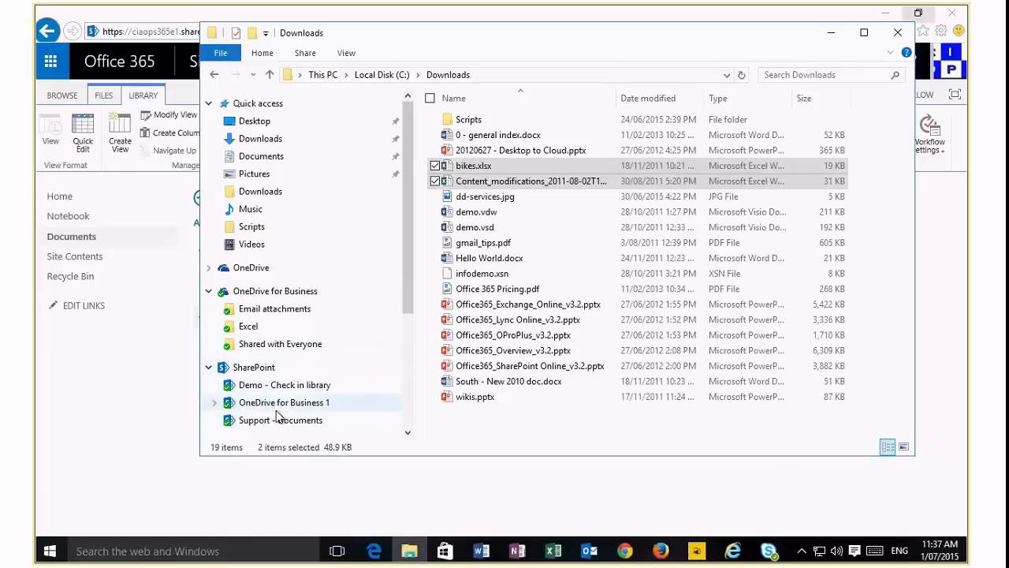
{"action": "left_click", "coordinate": [831, 38]}
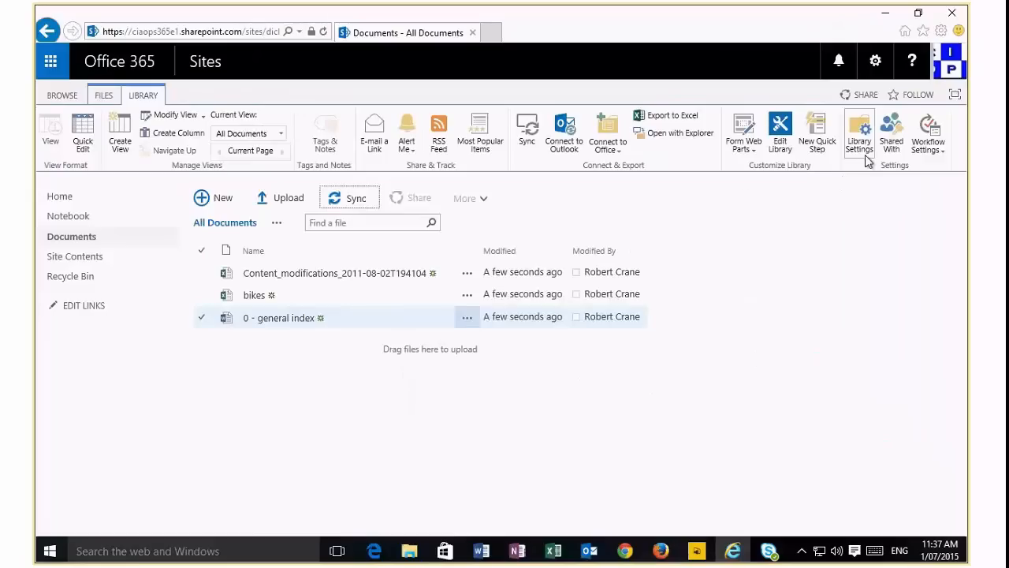
Set the team site's locale to English (Australia) in the regional settings of Site Settings.
{"action": "left_click", "coordinate": [873, 63]}
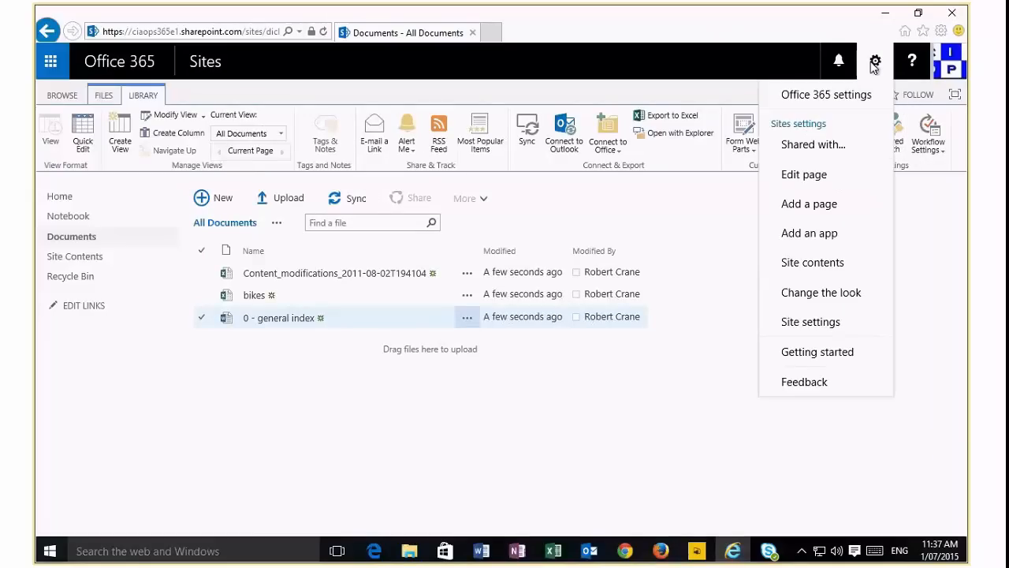
{"action": "left_click", "coordinate": [814, 325]}
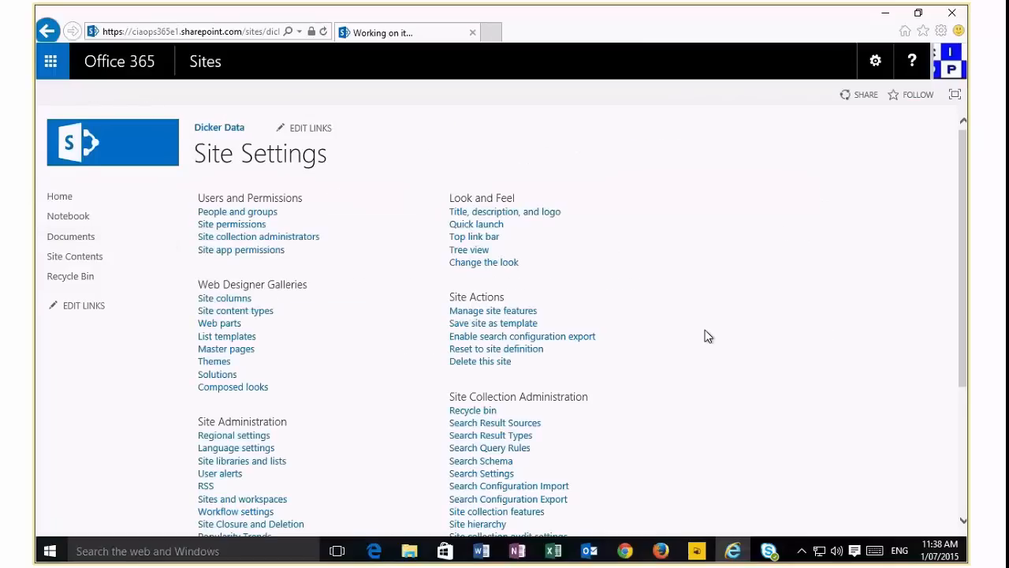
{"action": "left_click", "coordinate": [247, 440]}
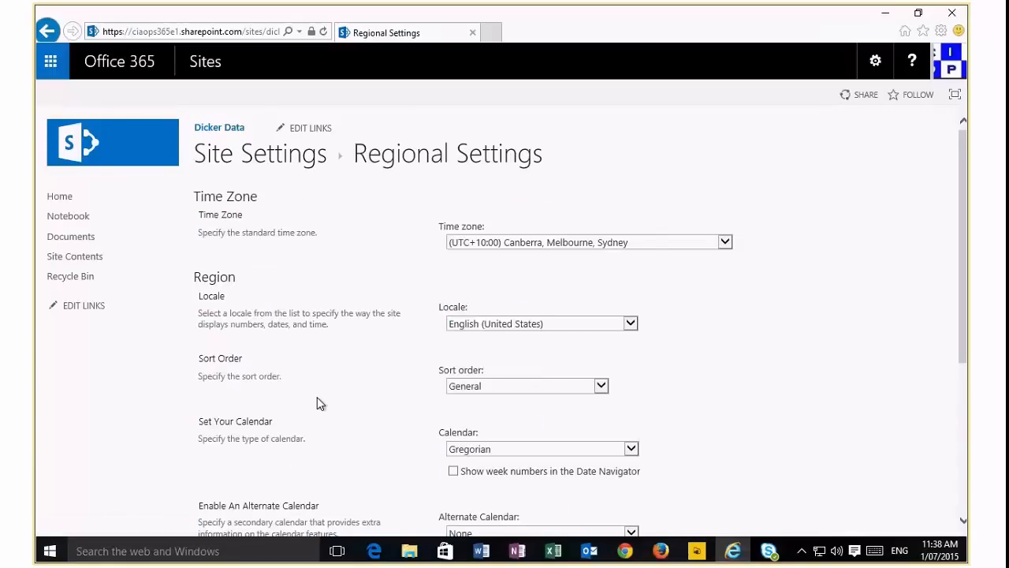
{"action": "left_click", "coordinate": [583, 242]}
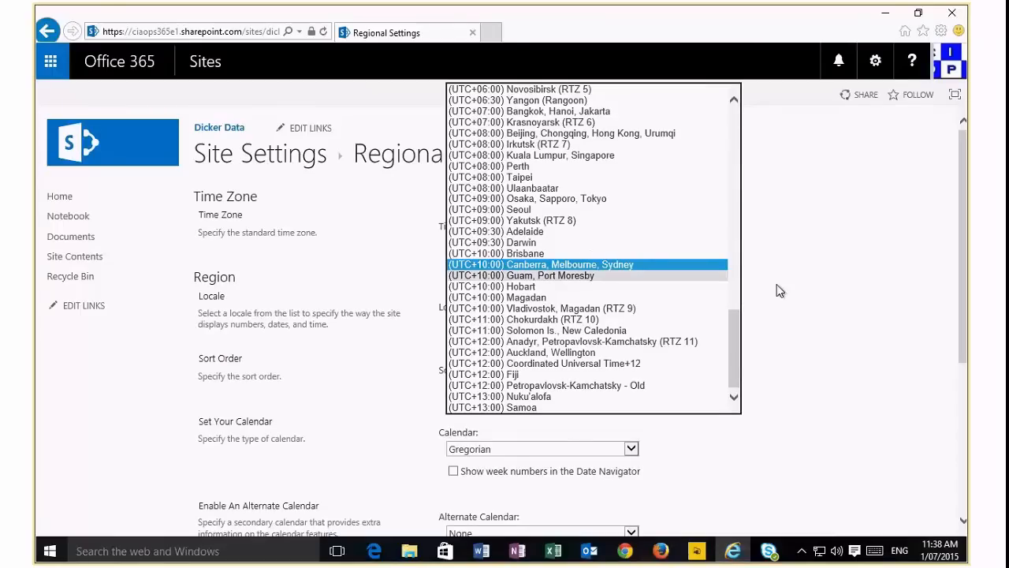
{"action": "left_click", "coordinate": [628, 323]}
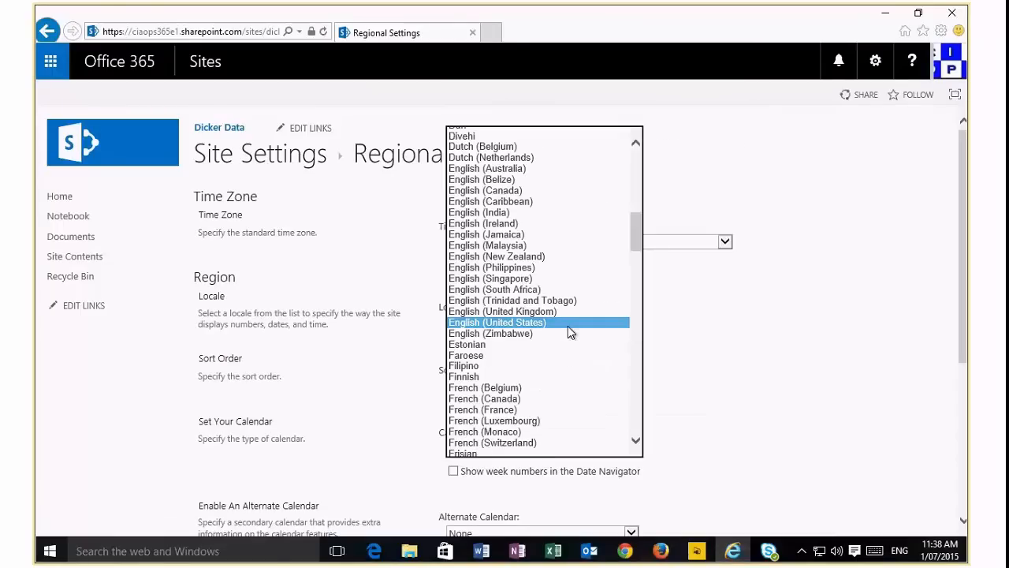
{"action": "left_click", "coordinate": [526, 169]}
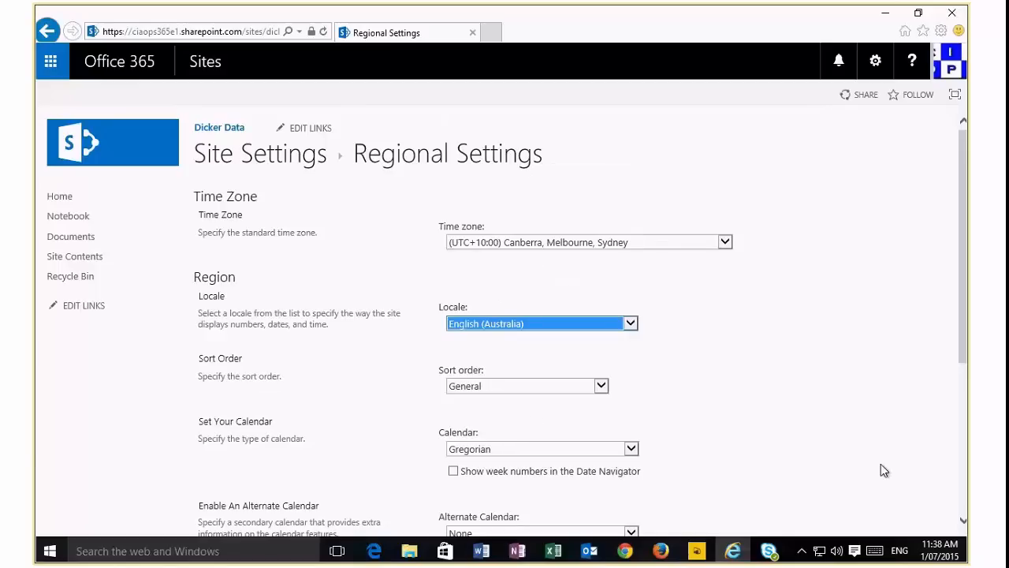
{"action": "left_click", "coordinate": [961, 483]}
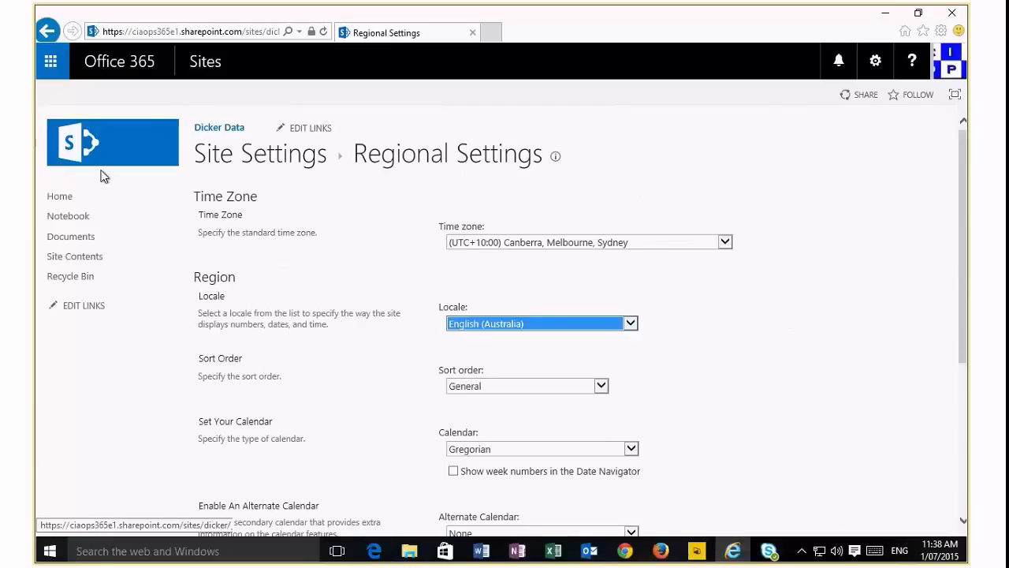
Return to the site's home page, and open the permissions of the Documents library from its library settings.
{"action": "left_click", "coordinate": [52, 203]}
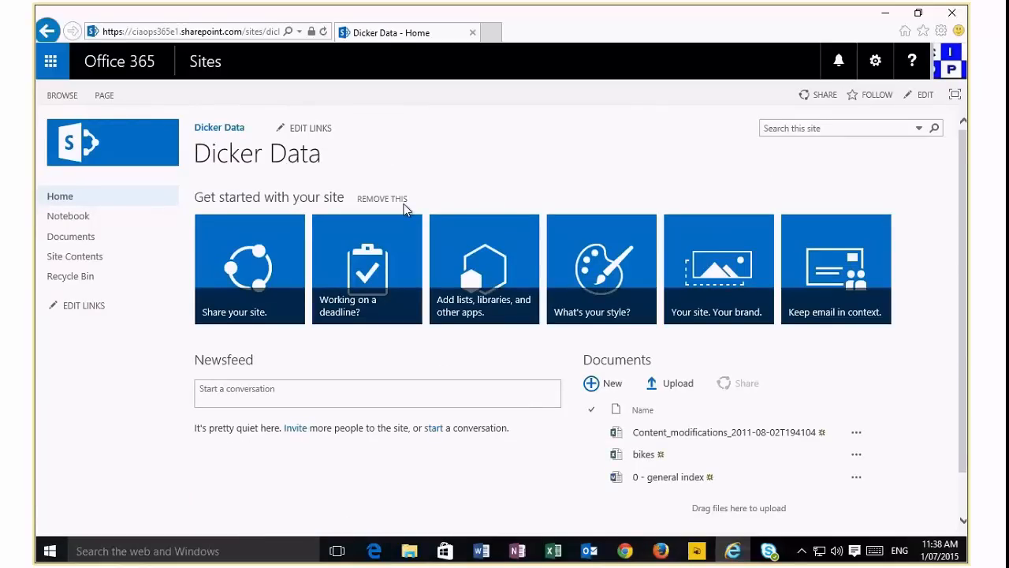
{"action": "left_click", "coordinate": [873, 66]}
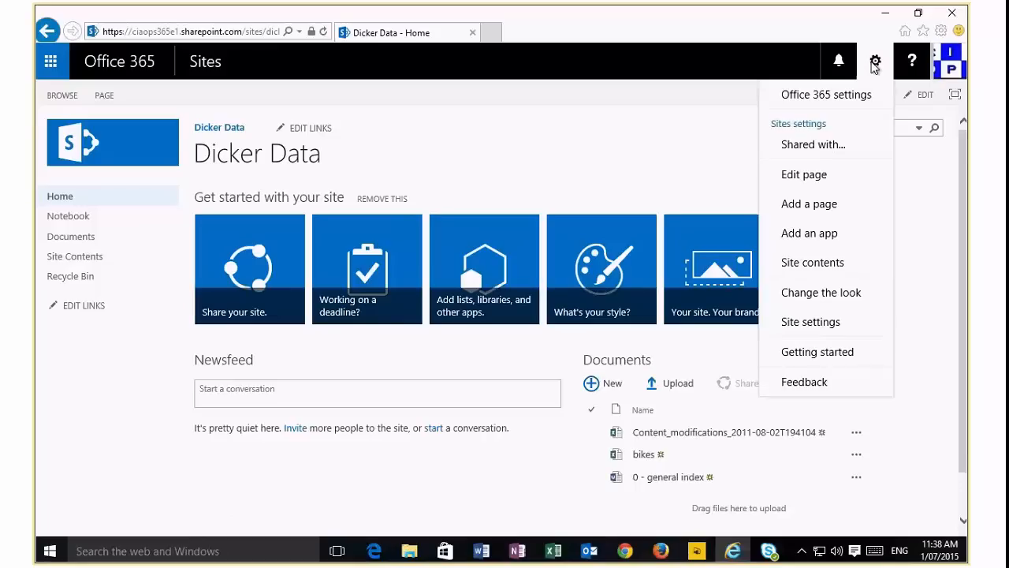
{"action": "left_click", "coordinate": [127, 196]}
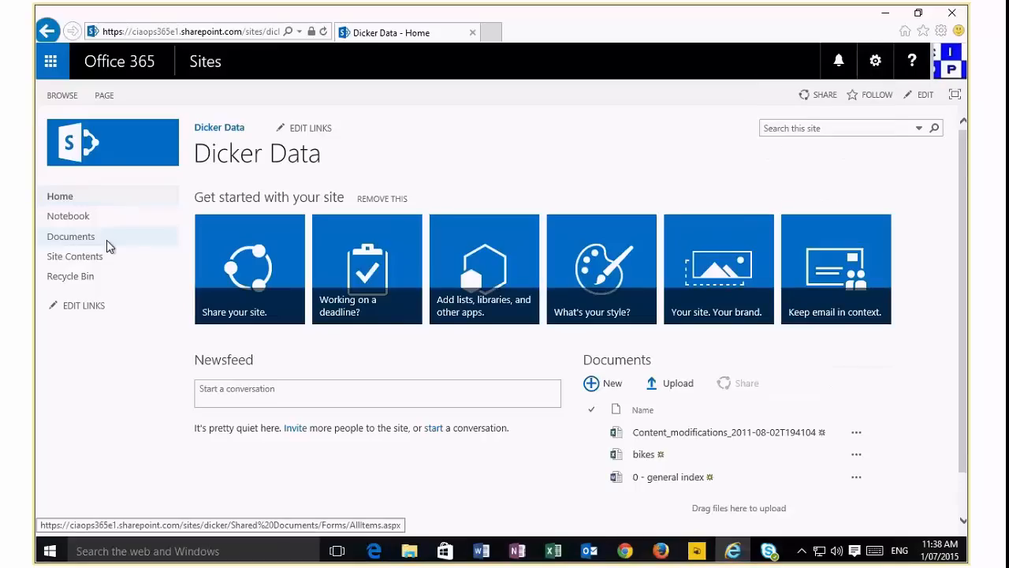
{"action": "left_click", "coordinate": [127, 241]}
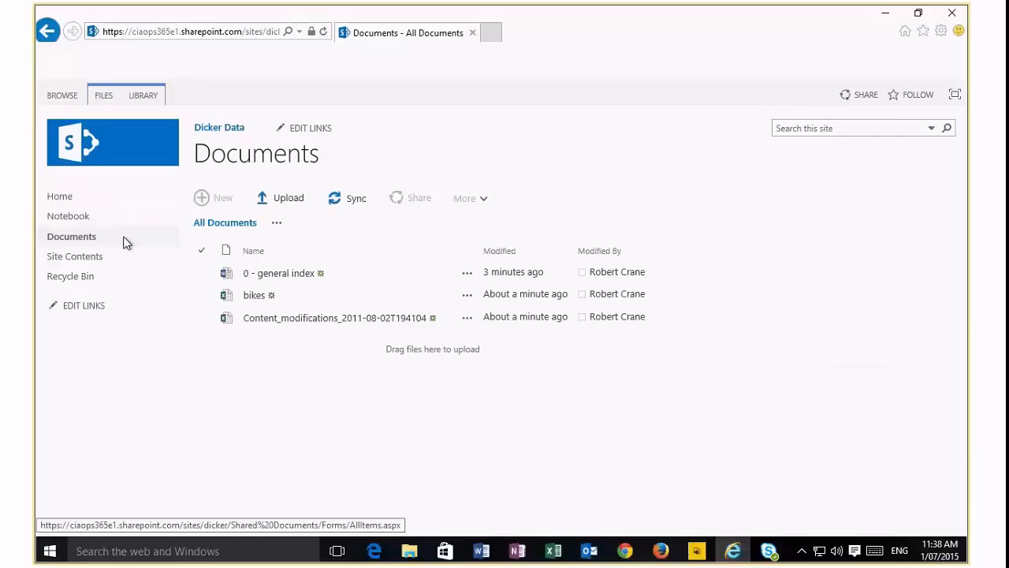
{"action": "left_click", "coordinate": [147, 99]}
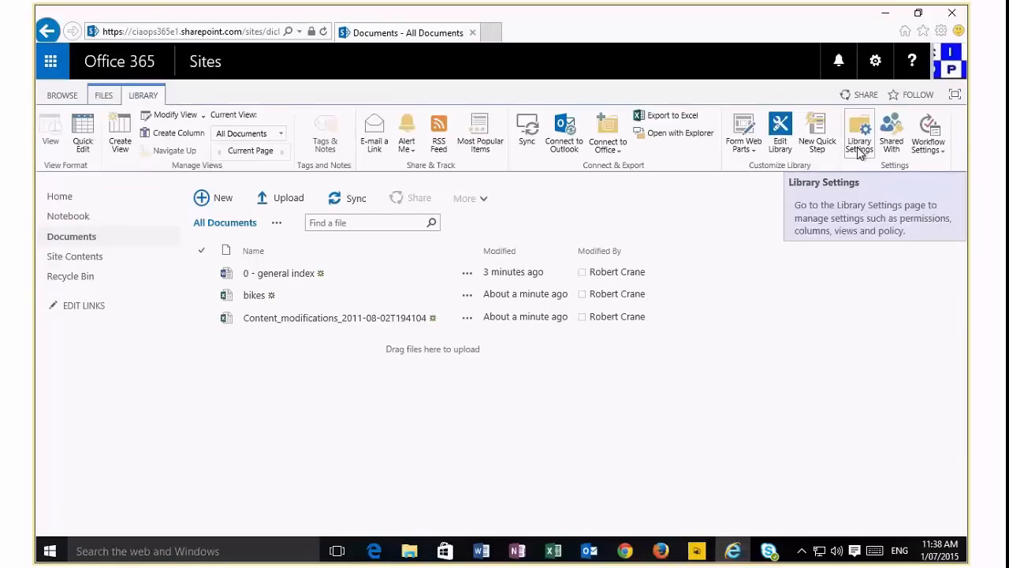
{"action": "left_click", "coordinate": [858, 148]}
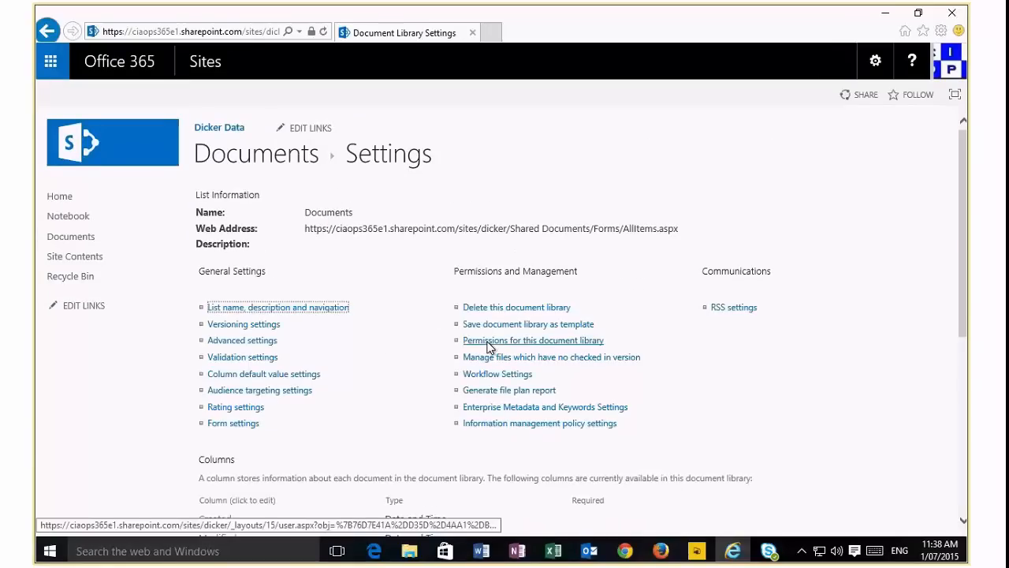
{"action": "left_click", "coordinate": [500, 343]}
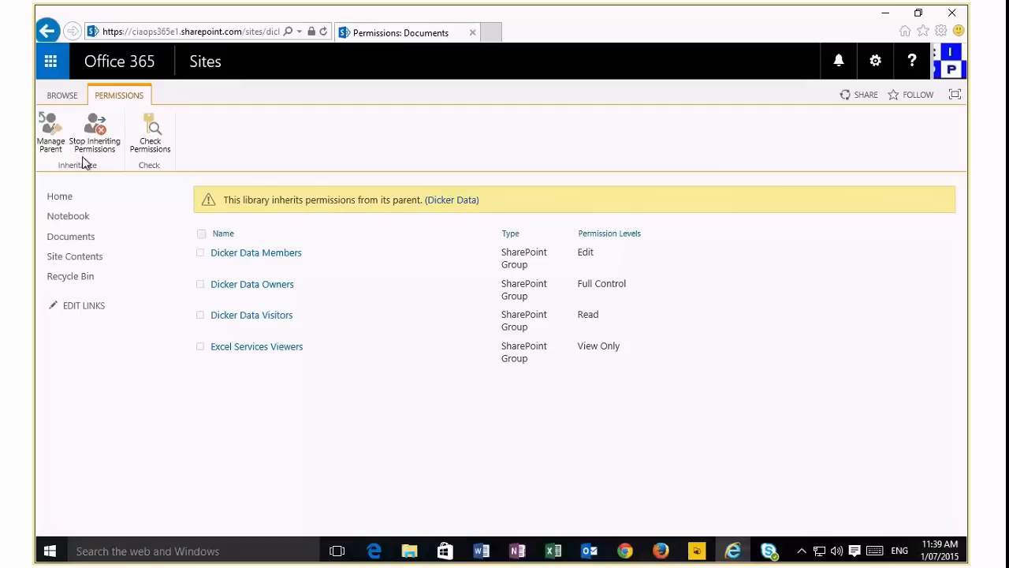
View the parent site's permissions briefly, and stop the Documents library from inheriting permissions.
{"action": "left_click", "coordinate": [51, 141]}
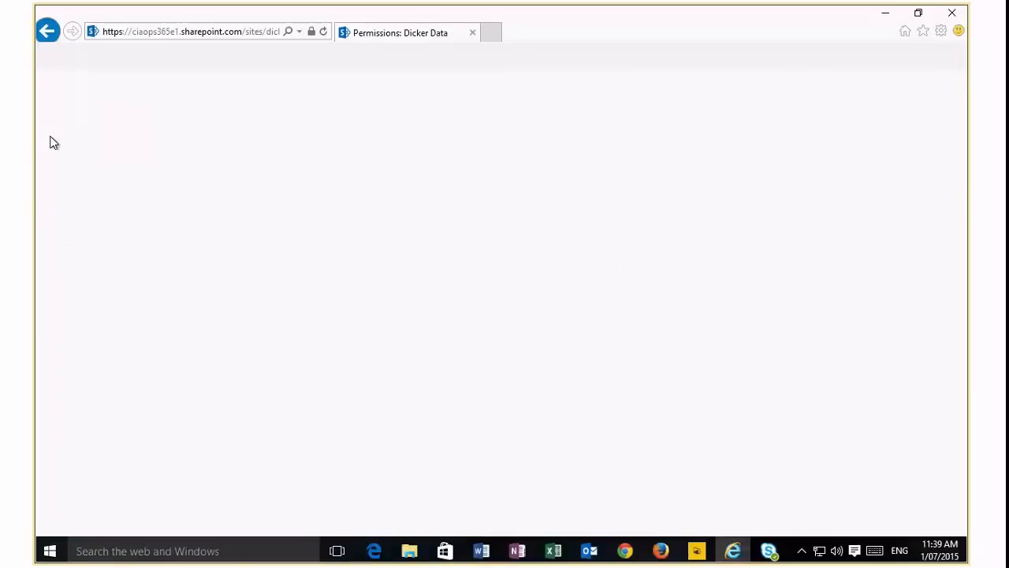
{"action": "left_click", "coordinate": [45, 31]}
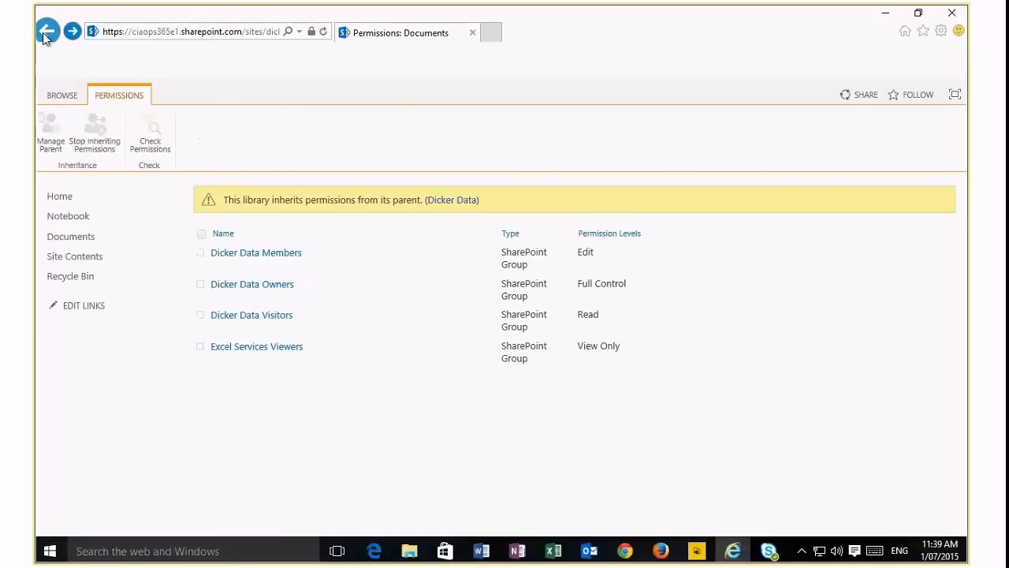
{"action": "left_click", "coordinate": [109, 150]}
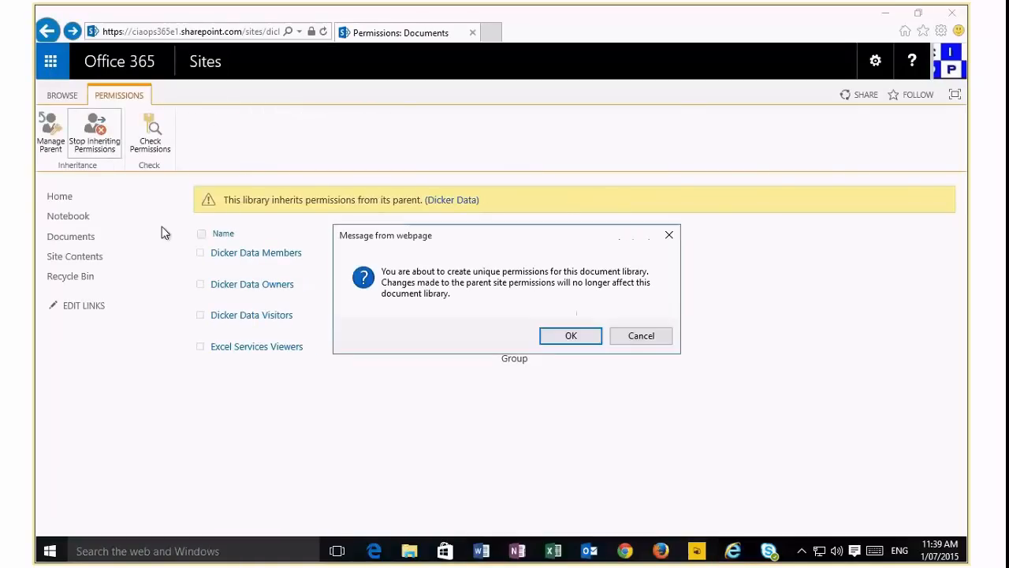
{"action": "left_click", "coordinate": [583, 340]}
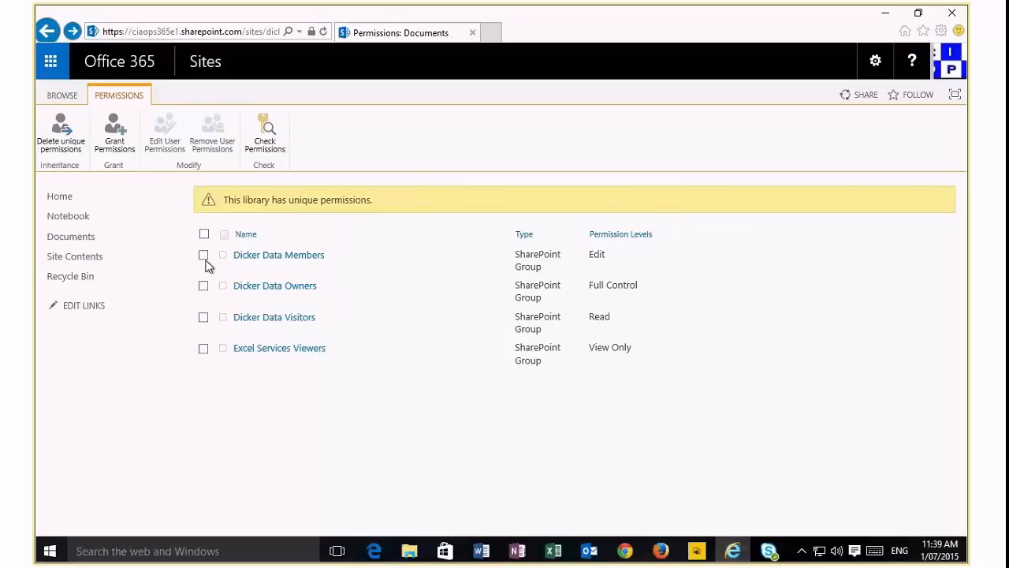
Remove the Dicker Data Visitors and Excel Services Viewers groups from the Documents library's permissions.
{"action": "left_click", "coordinate": [203, 317]}
{"action": "left_click", "coordinate": [203, 348]}
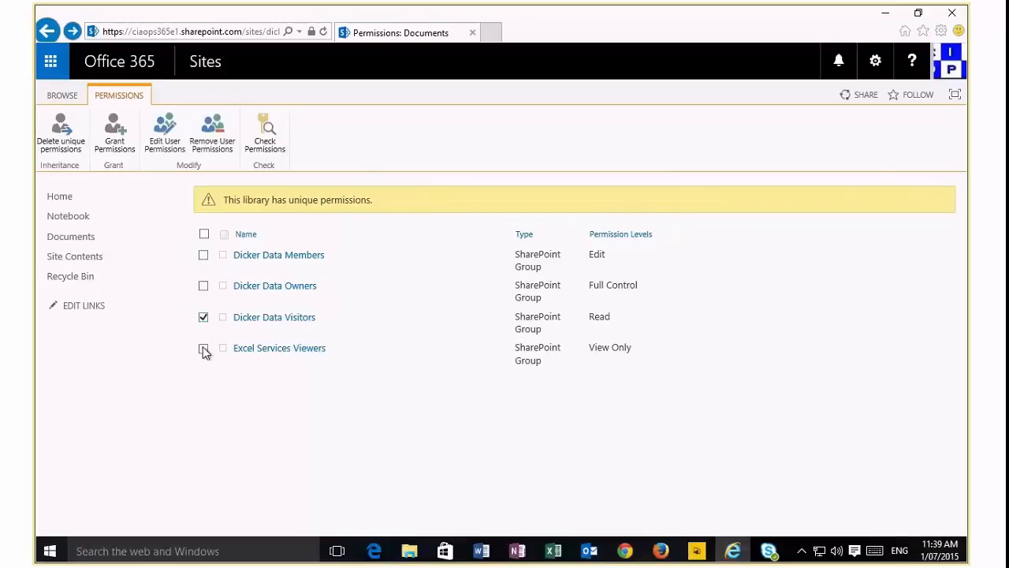
{"action": "left_click", "coordinate": [195, 134]}
{"action": "left_click", "coordinate": [582, 334]}
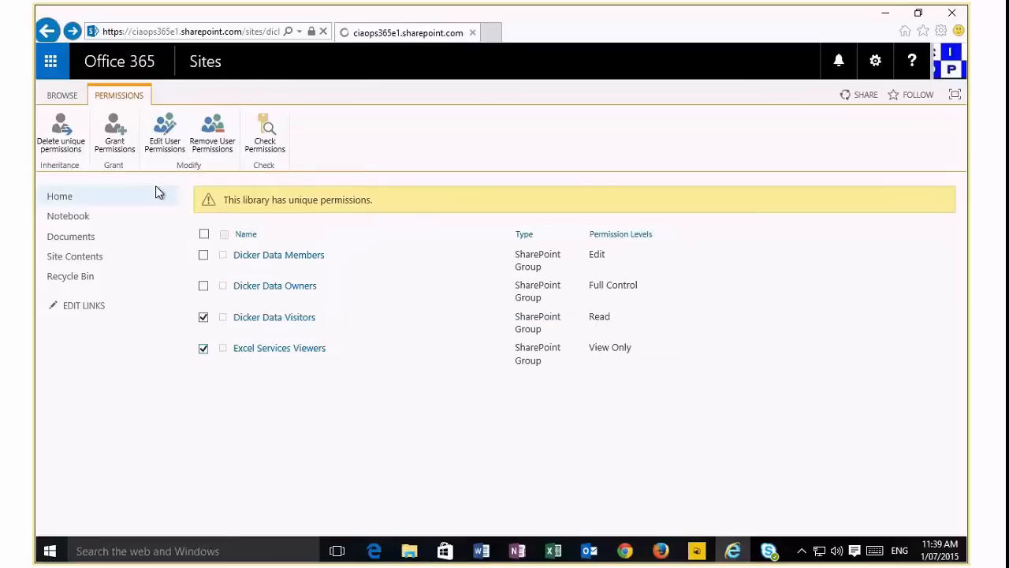
Share the Documents library with an individual user at the Contribute permission level, without sending an email invitation.
{"action": "left_click", "coordinate": [115, 133]}
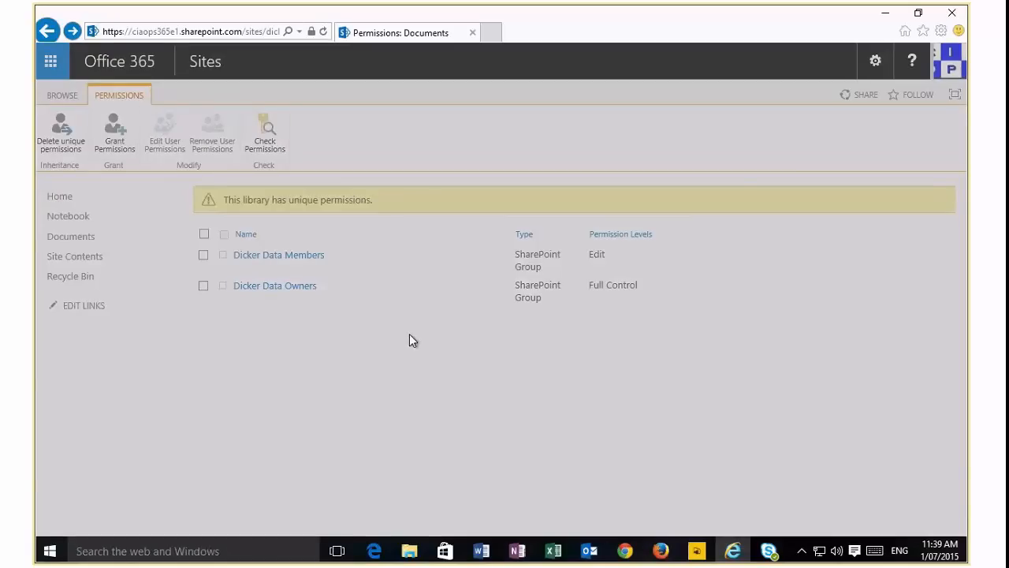
{"action": "left_click", "coordinate": [418, 232]}
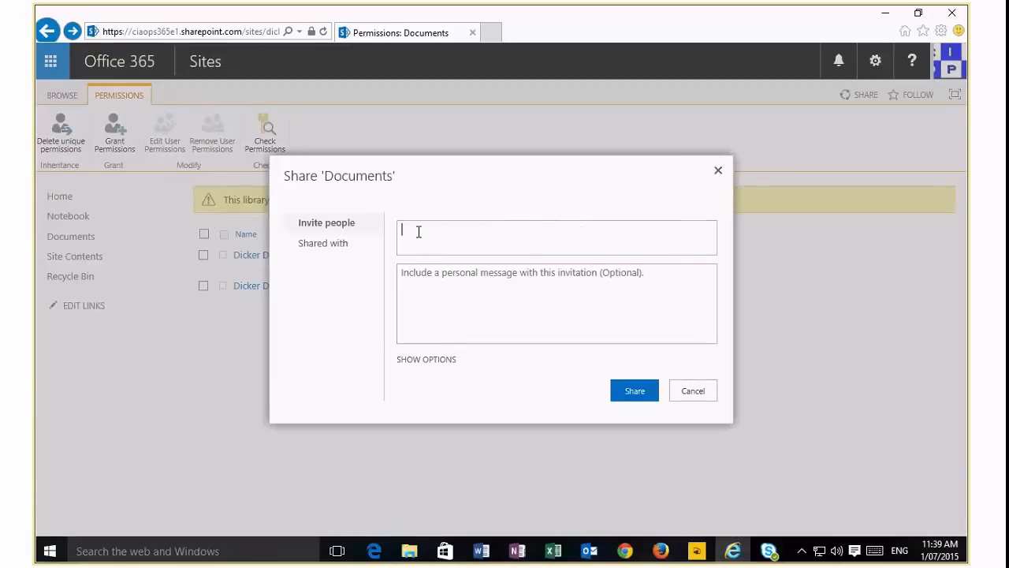
{"action": "type", "text": "lewis"}
{"action": "left_click", "coordinate": [448, 272]}
{"action": "left_click", "coordinate": [442, 360]}
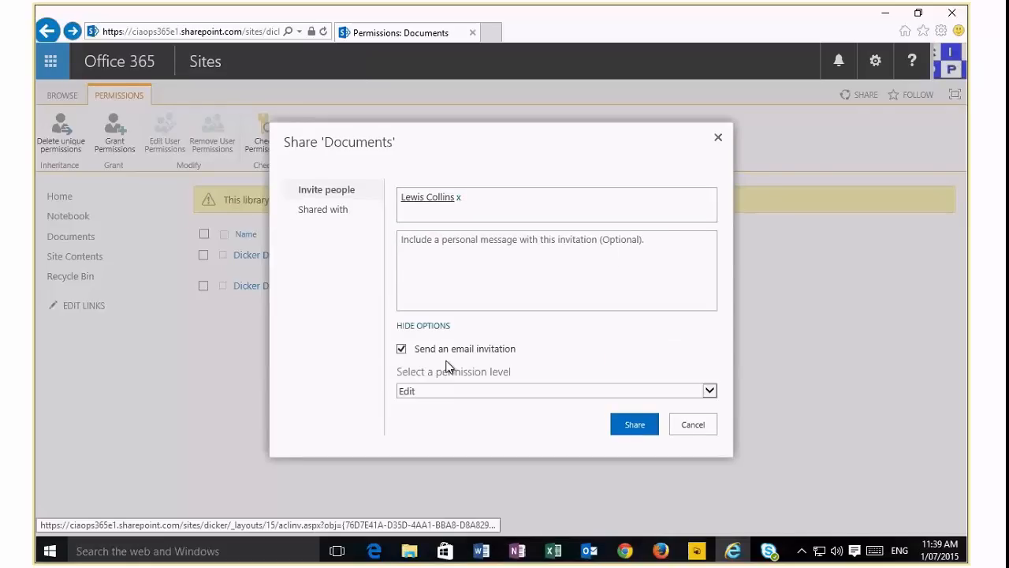
{"action": "left_click", "coordinate": [403, 349]}
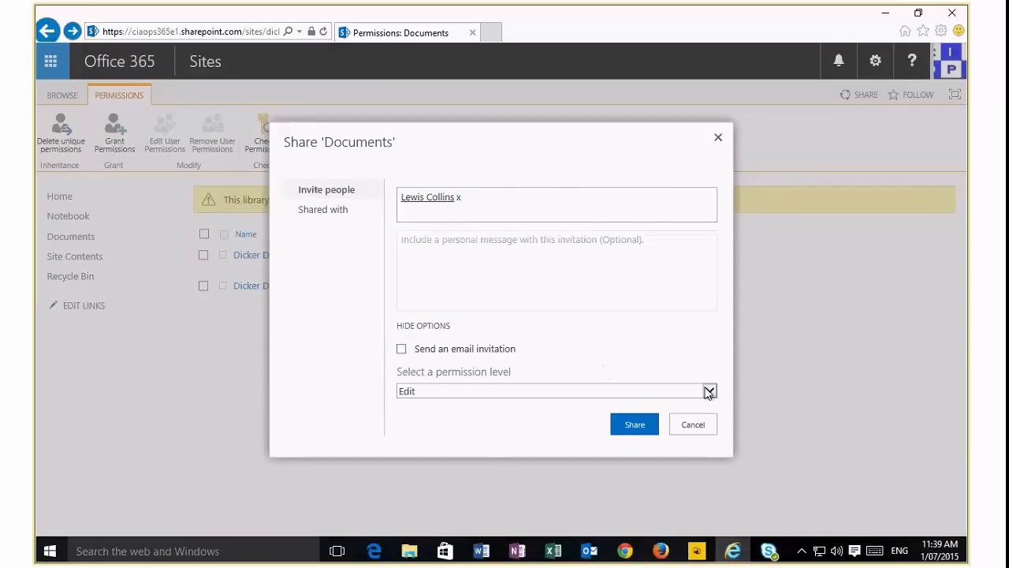
{"action": "left_click", "coordinate": [709, 392]}
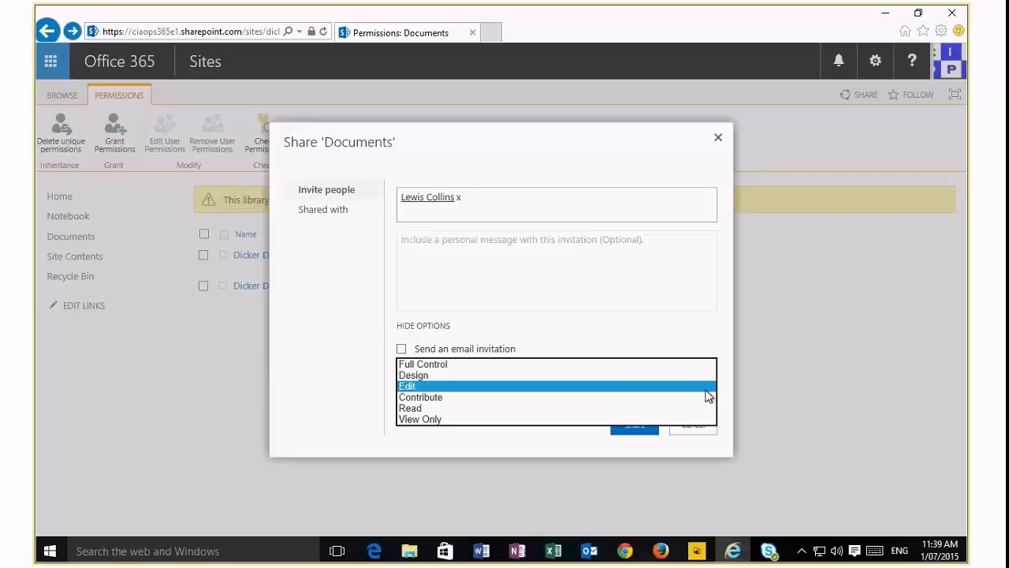
{"action": "left_click", "coordinate": [453, 397]}
{"action": "left_click", "coordinate": [613, 430]}
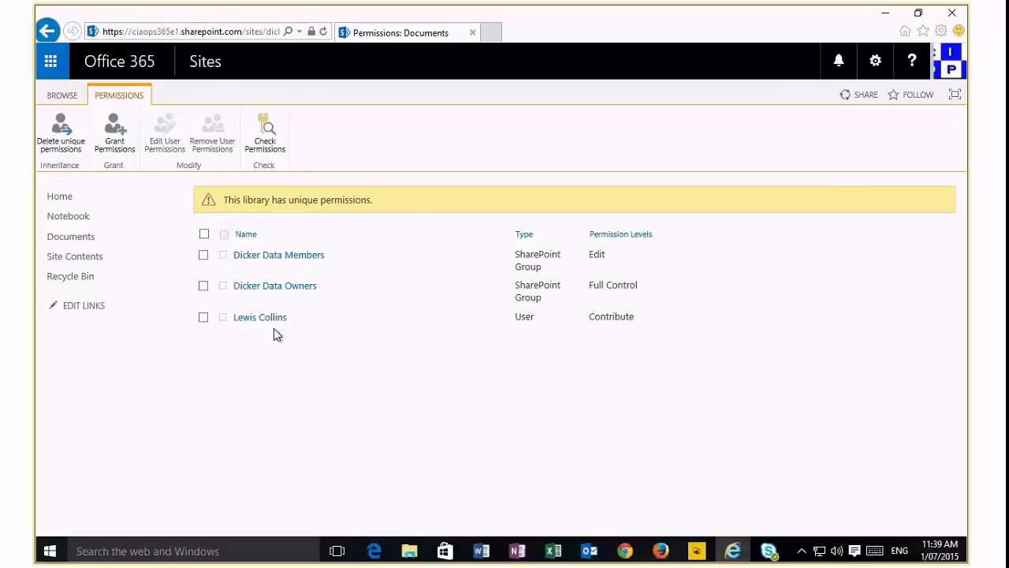
Delete the Documents library's unique permissions to restore inheritance from the parent site, and return to the site's home page.
{"action": "left_click", "coordinate": [62, 150]}
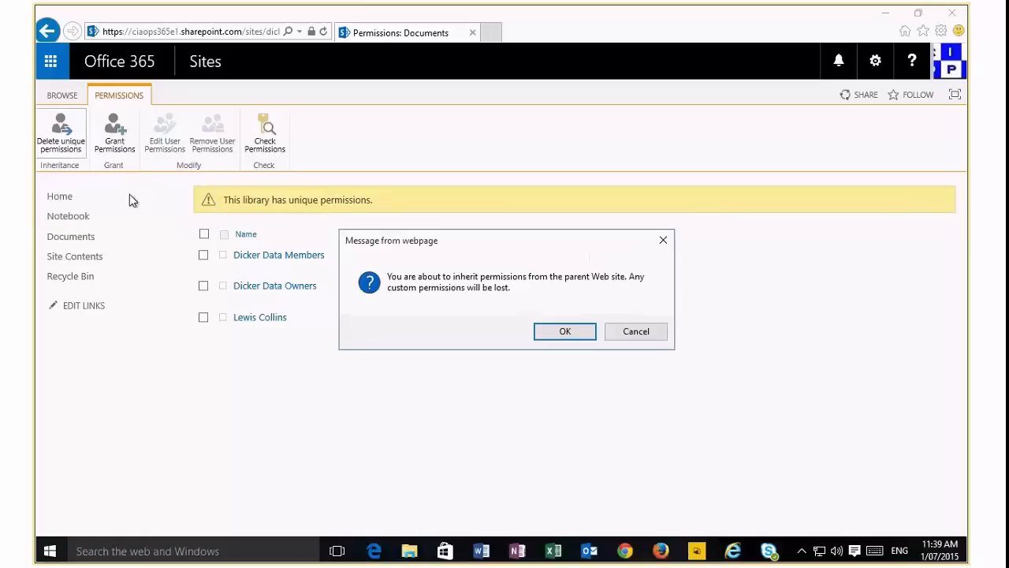
{"action": "left_click", "coordinate": [565, 331]}
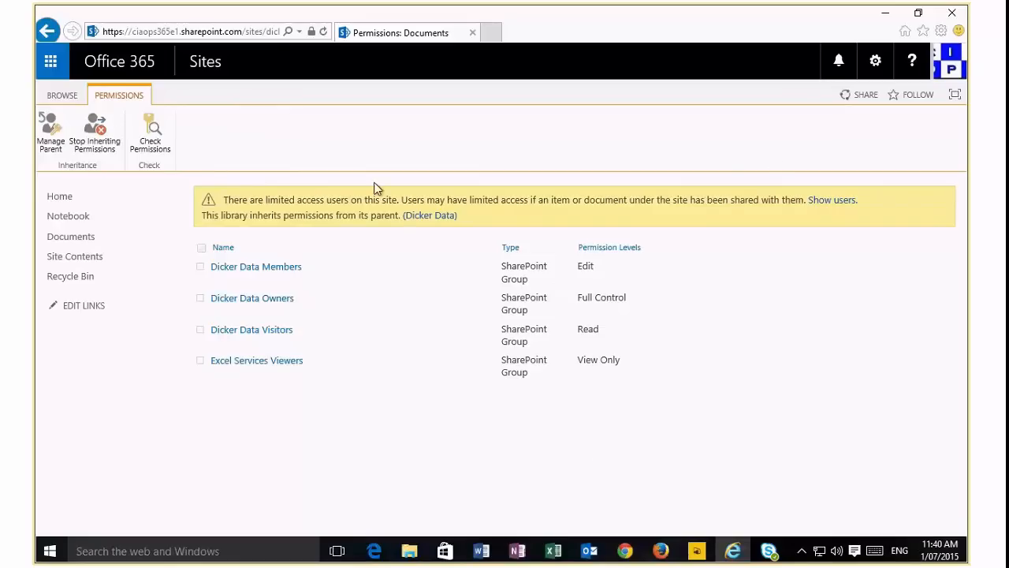
{"action": "left_click", "coordinate": [59, 96]}
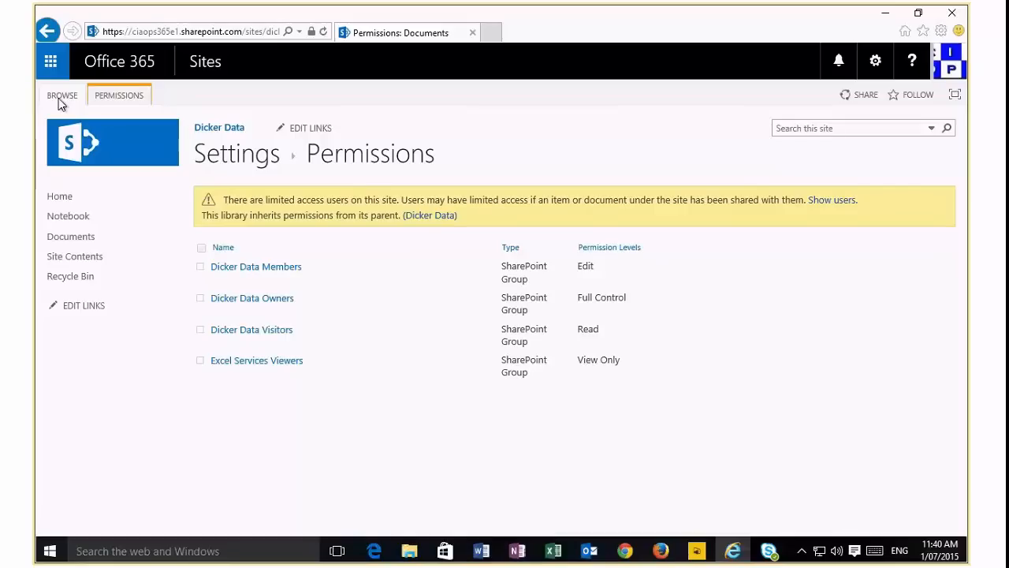
{"action": "left_click", "coordinate": [54, 200]}
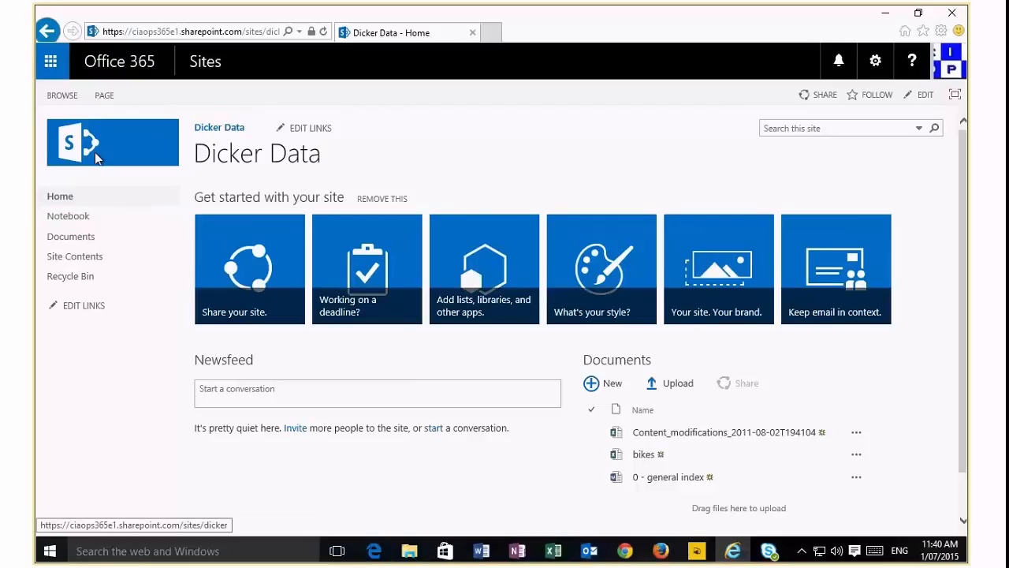
Upload dd-services.jpg from the computer's Downloads folder as the site logo in the title, description and logo settings, and save it.
{"action": "left_click", "coordinate": [873, 67]}
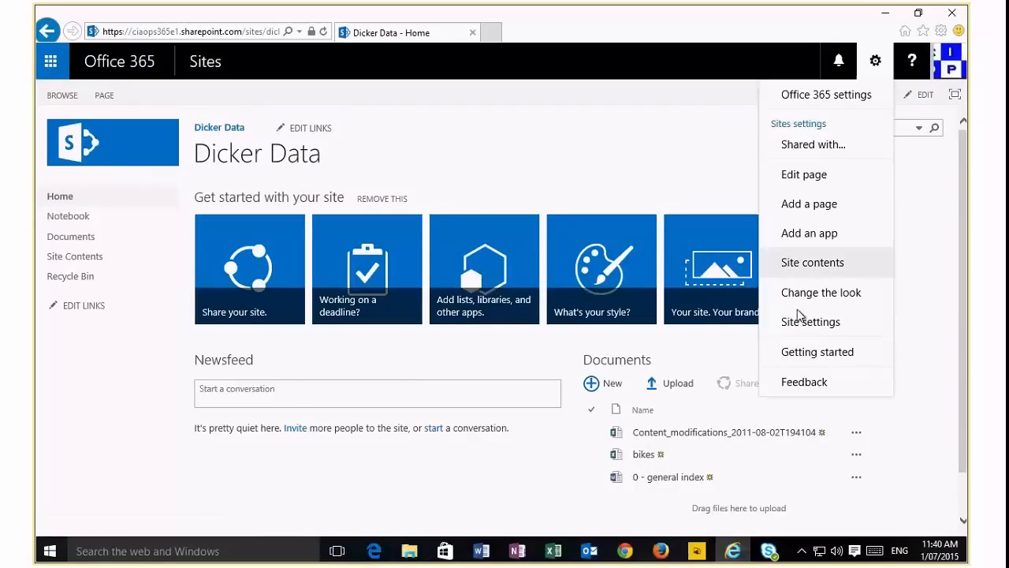
{"action": "left_click", "coordinate": [924, 318]}
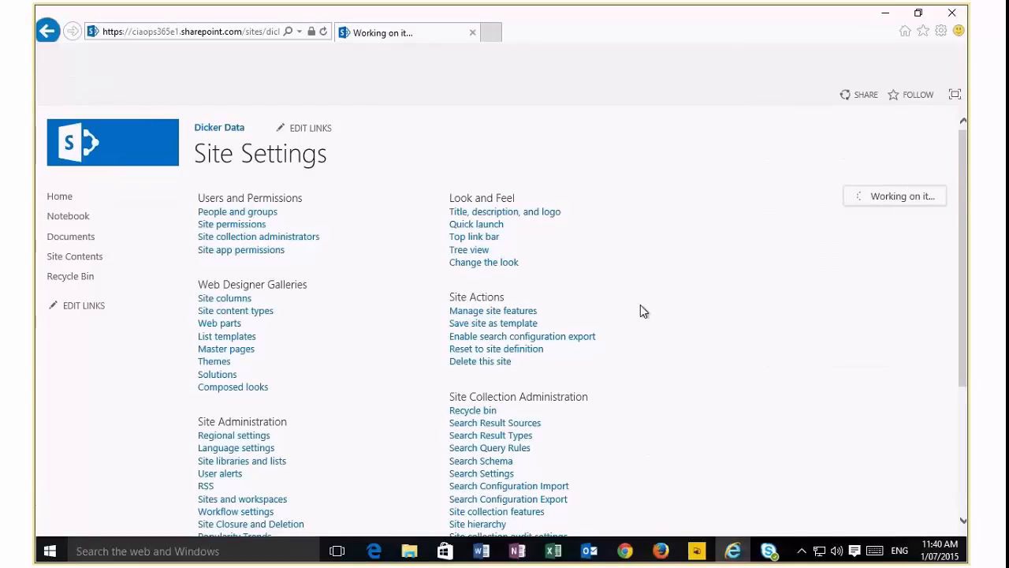
{"action": "left_click", "coordinate": [484, 215]}
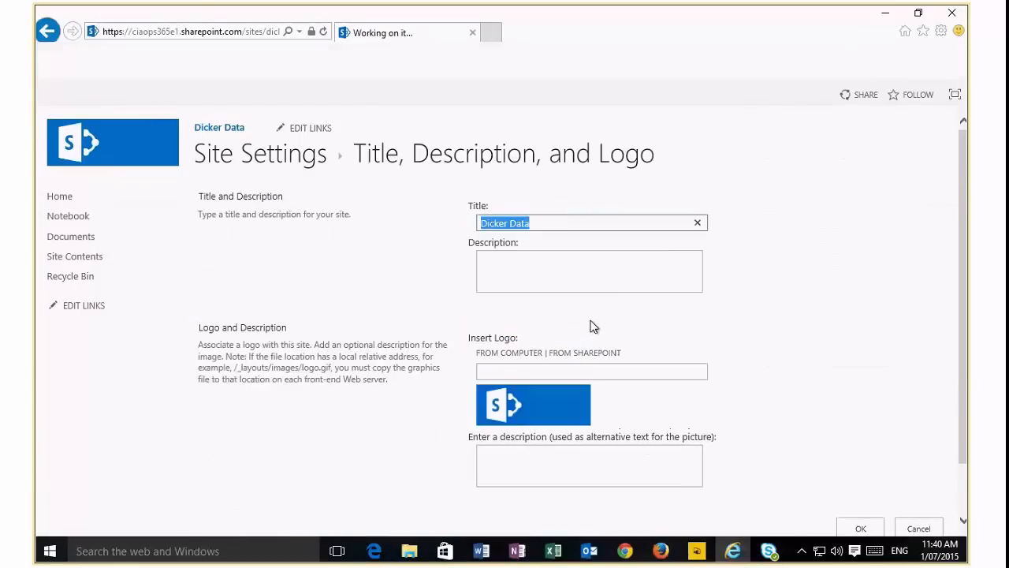
{"action": "left_click", "coordinate": [527, 360]}
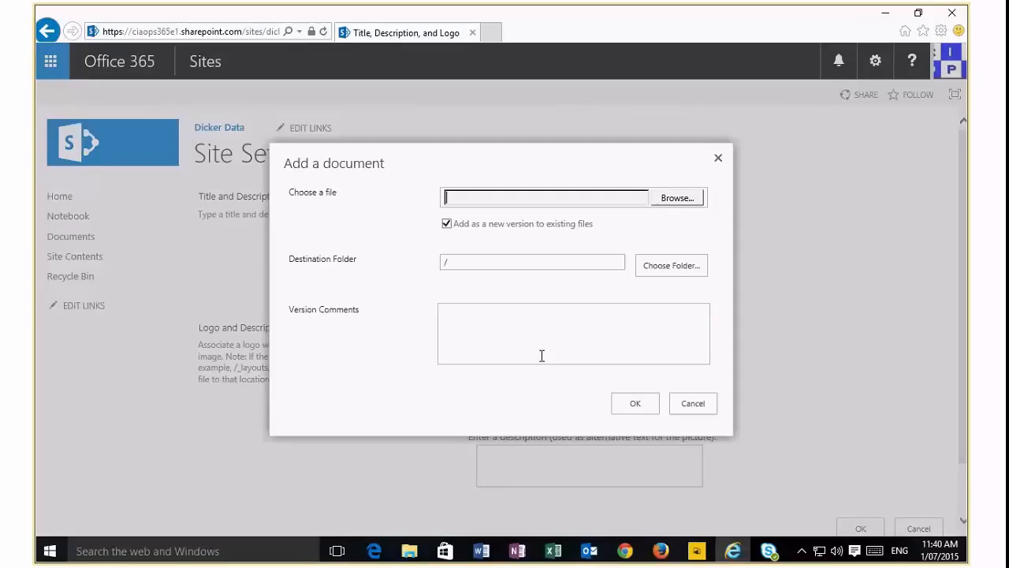
{"action": "left_click", "coordinate": [676, 200]}
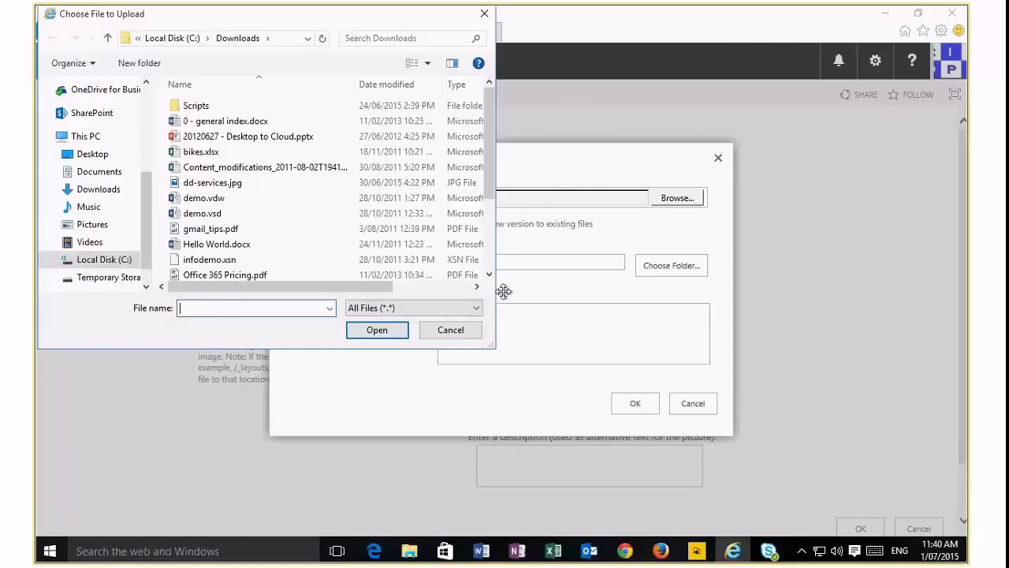
{"action": "left_click", "coordinate": [232, 185]}
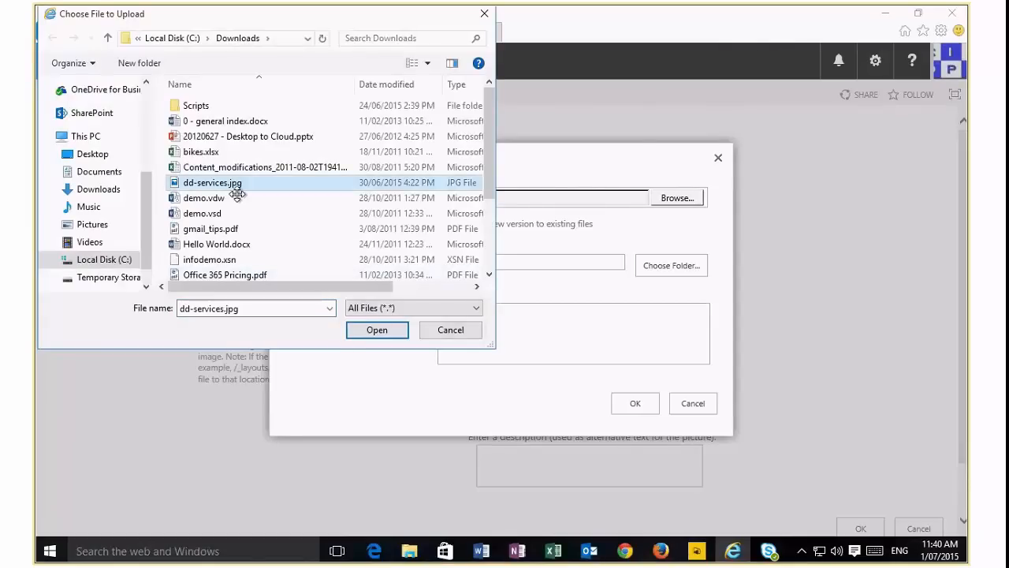
{"action": "left_click", "coordinate": [375, 333]}
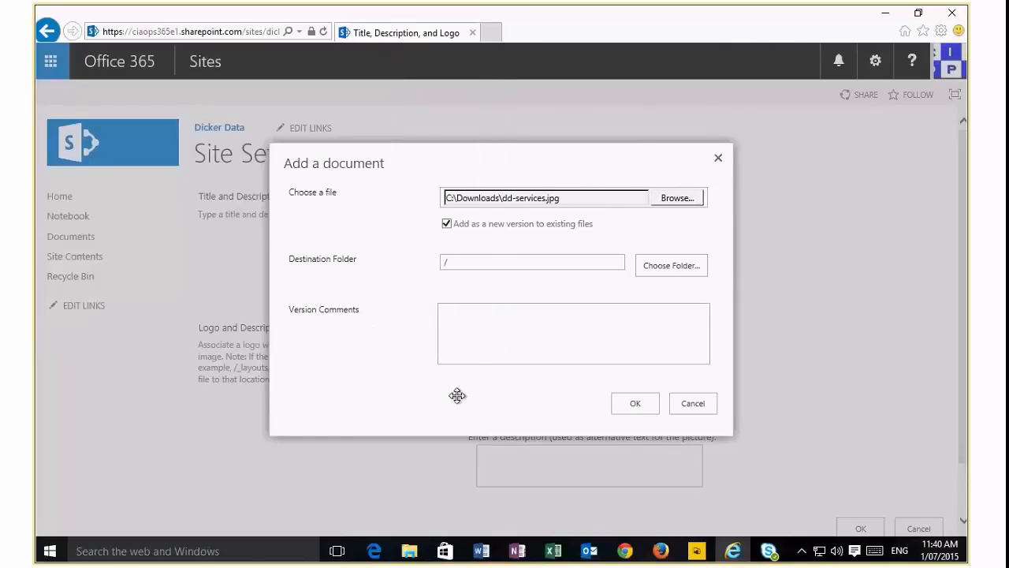
{"action": "left_click", "coordinate": [640, 407]}
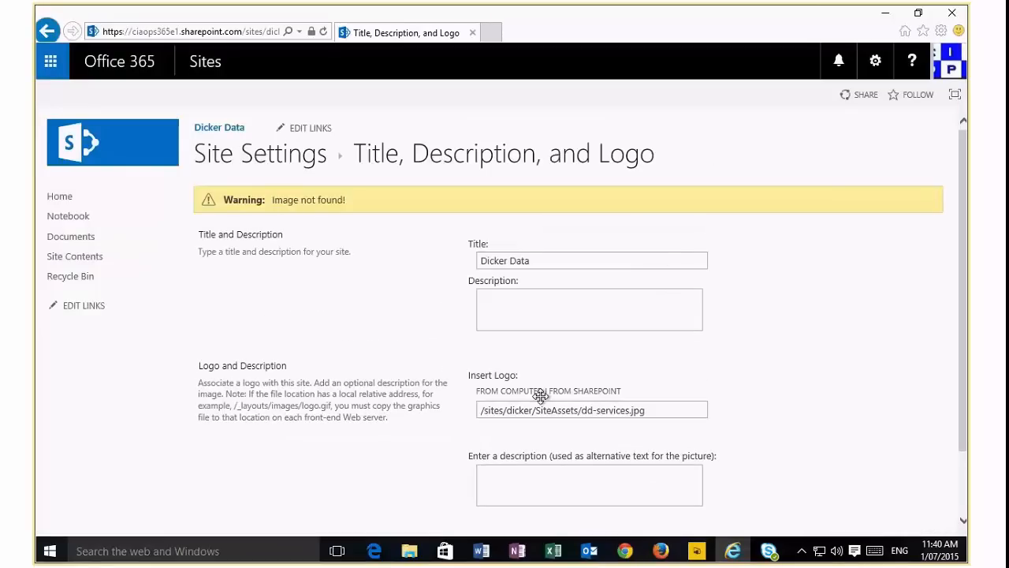
{"action": "scroll", "coordinate": [680, 402], "scroll_direction": "down", "scroll_amount": 2}
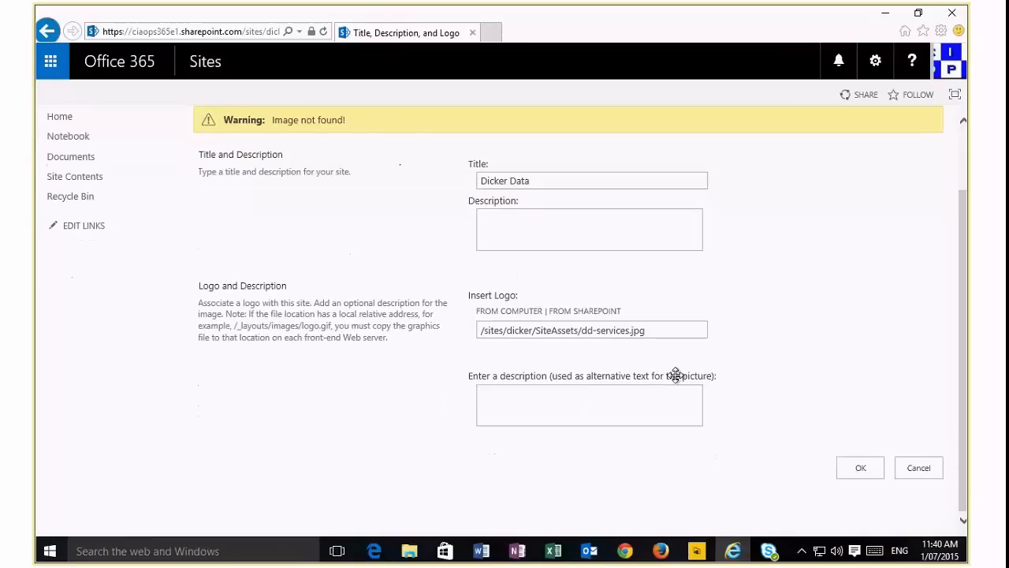
{"action": "left_click", "coordinate": [858, 468]}
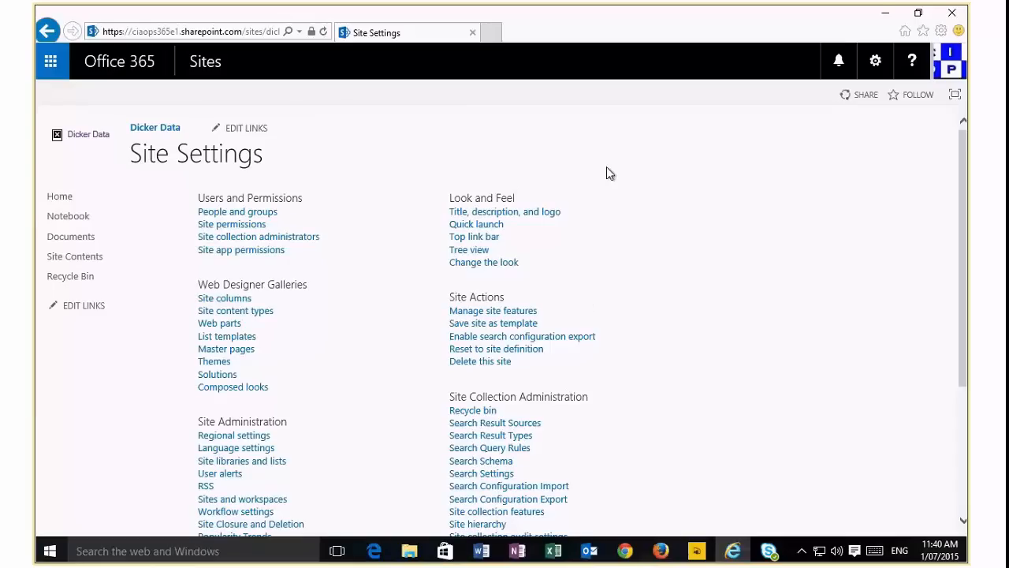
Upload dd-services.jpg as the site logo again as a new version, save the settings, and return to the home page.
{"action": "left_click", "coordinate": [471, 214]}
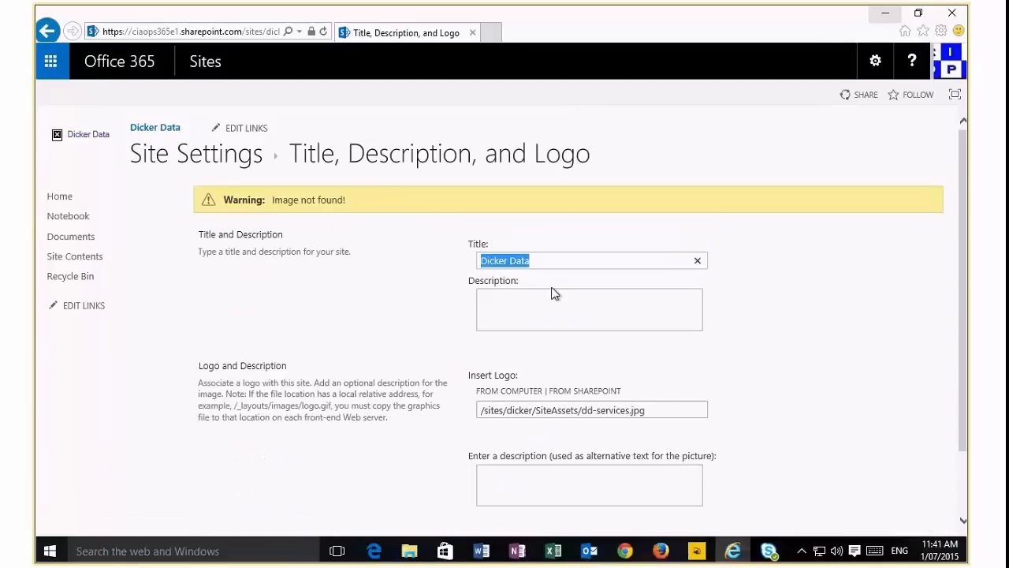
{"action": "left_click", "coordinate": [535, 392]}
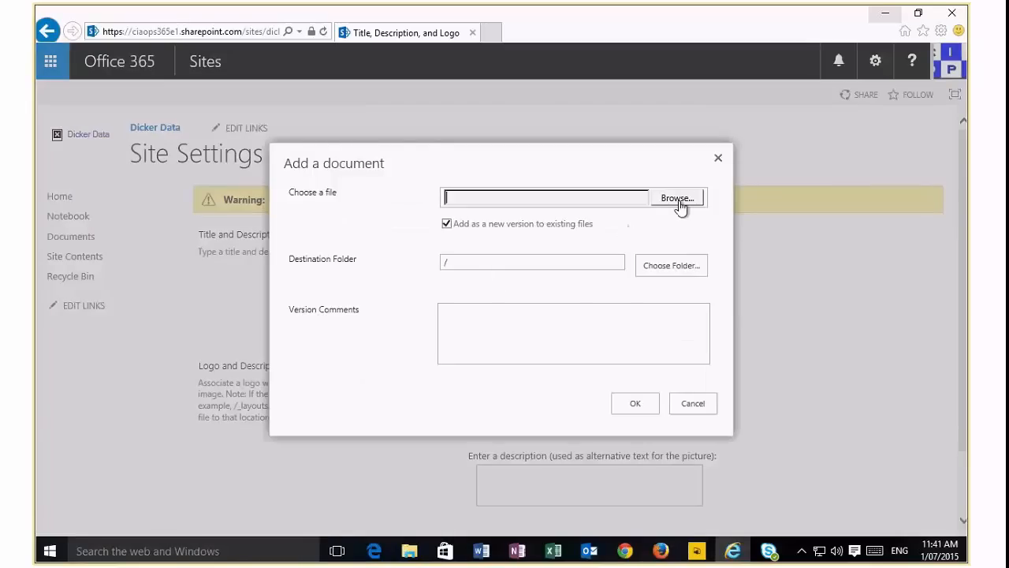
{"action": "left_click", "coordinate": [677, 199]}
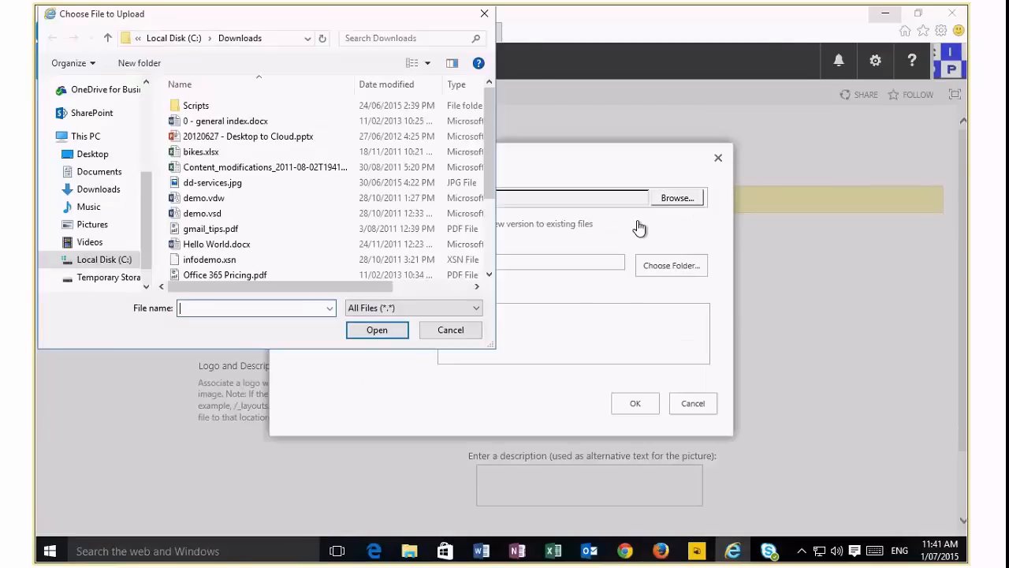
{"action": "left_click", "coordinate": [251, 184]}
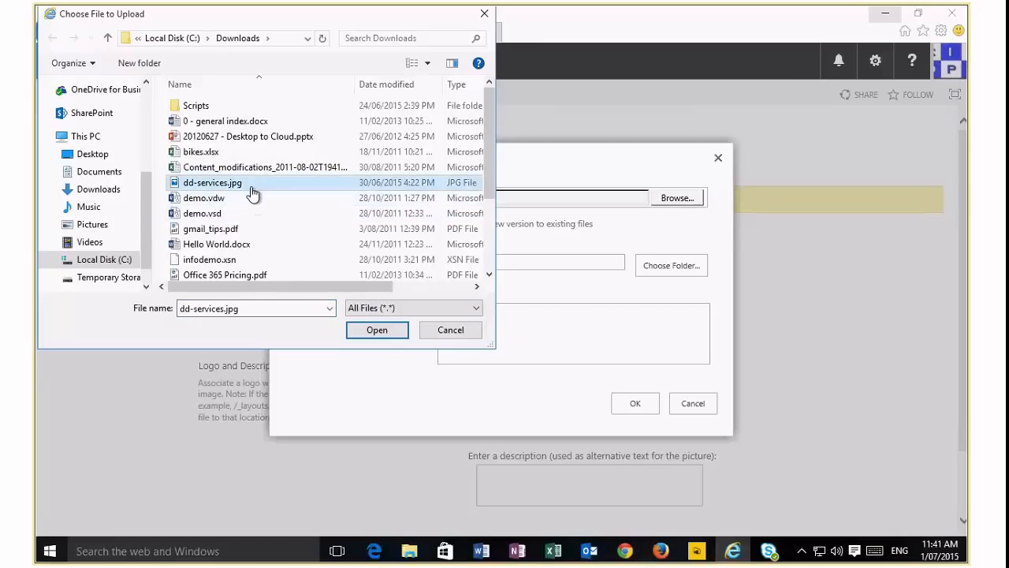
{"action": "left_click", "coordinate": [377, 331]}
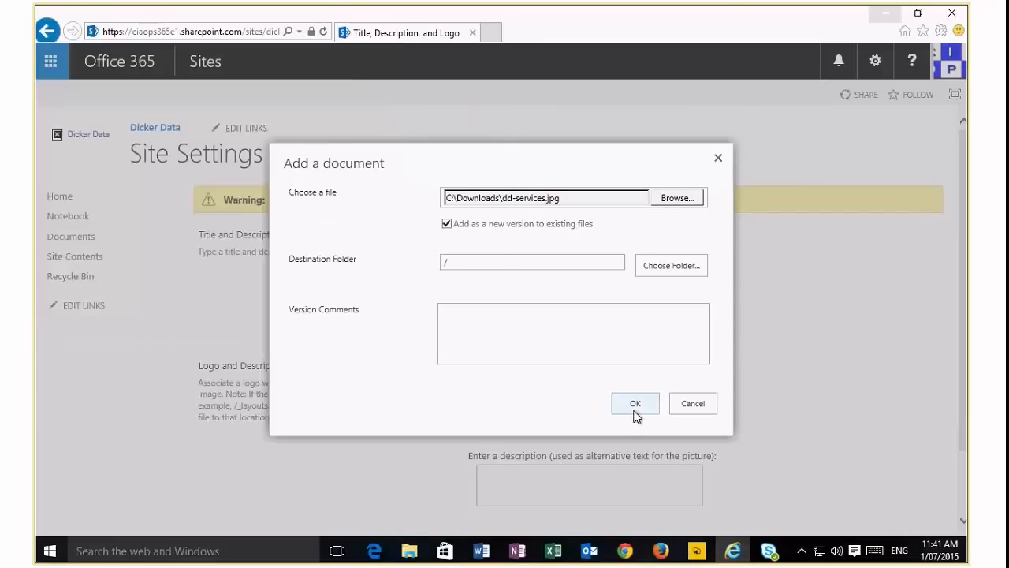
{"action": "left_click", "coordinate": [636, 406]}
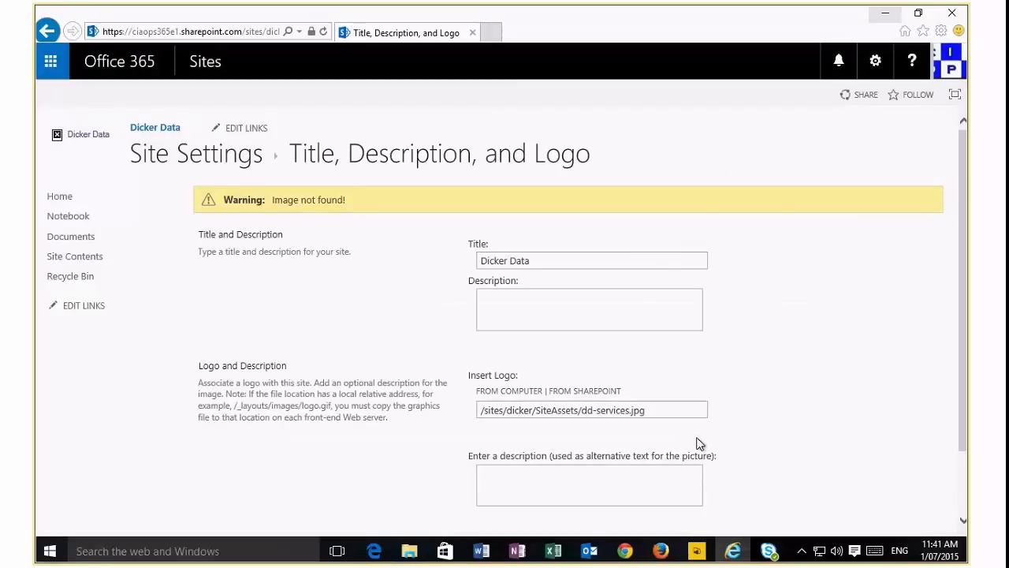
{"action": "left_click", "coordinate": [856, 474]}
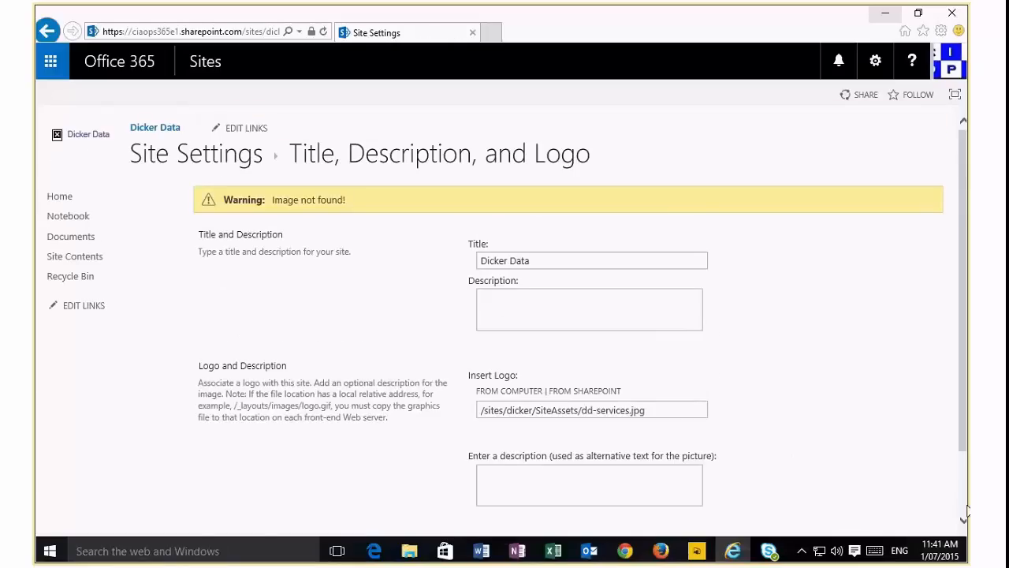
{"action": "left_click", "coordinate": [61, 199]}
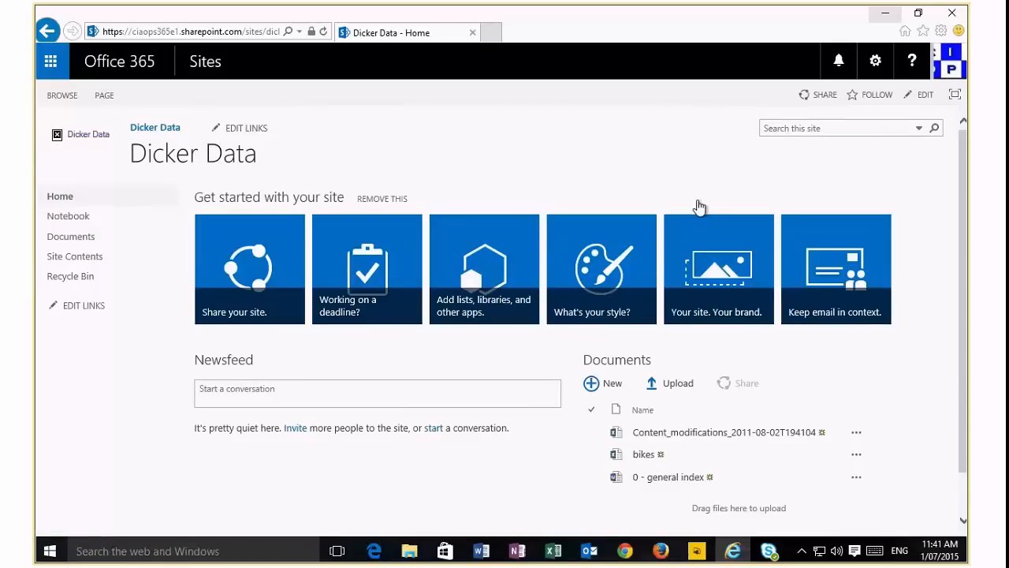
Apply the white look with green accents to the site, keeping its colors and the Seattle layout, and return to the home page.
{"action": "left_click", "coordinate": [877, 69]}
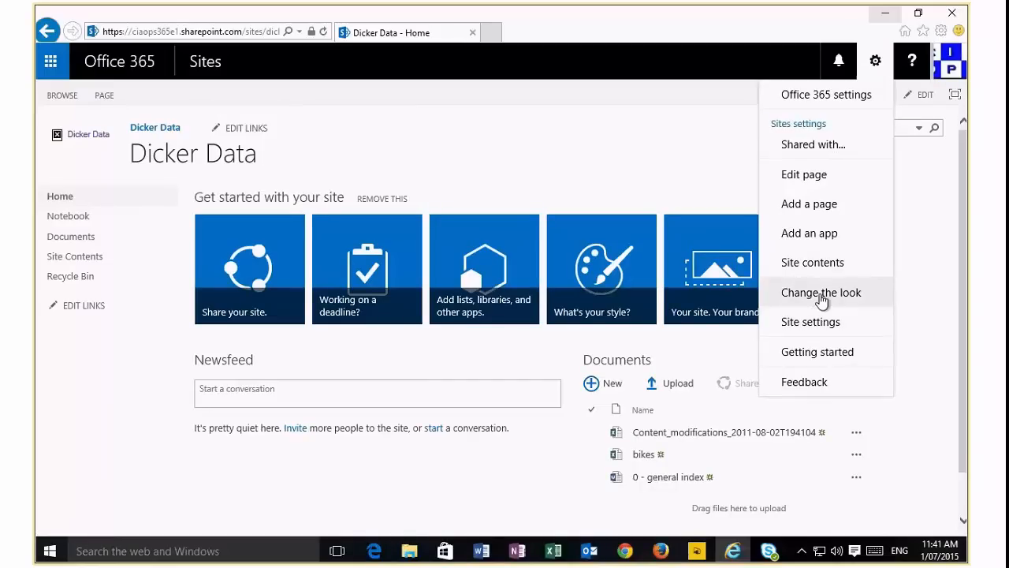
{"action": "left_click", "coordinate": [820, 296]}
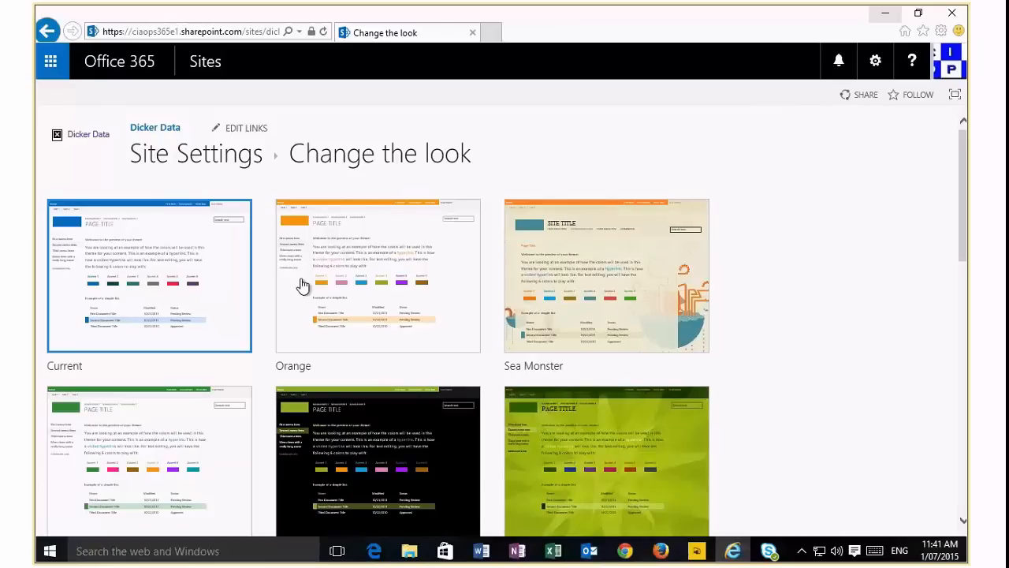
{"action": "left_click", "coordinate": [203, 435]}
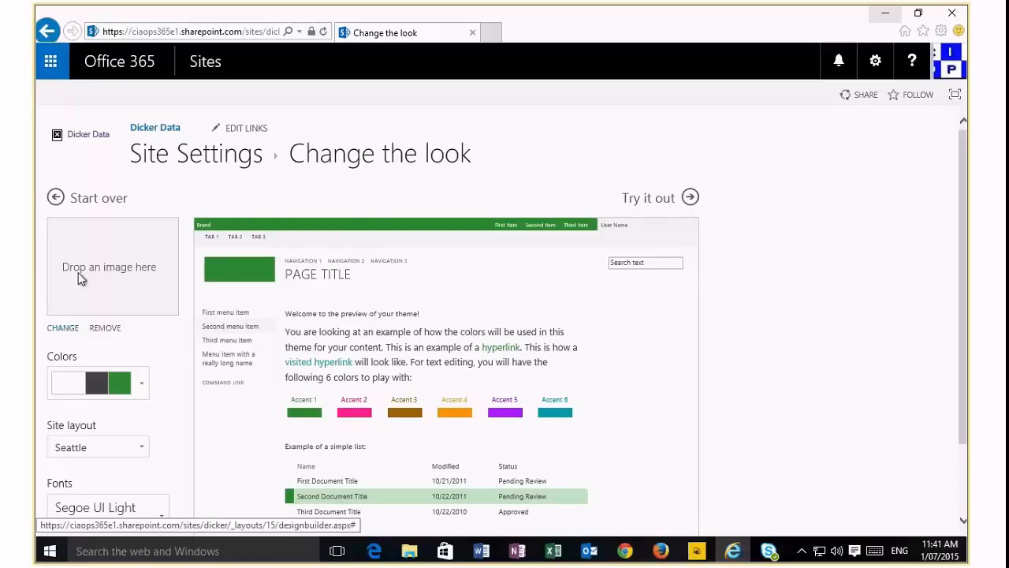
{"action": "left_click", "coordinate": [62, 328]}
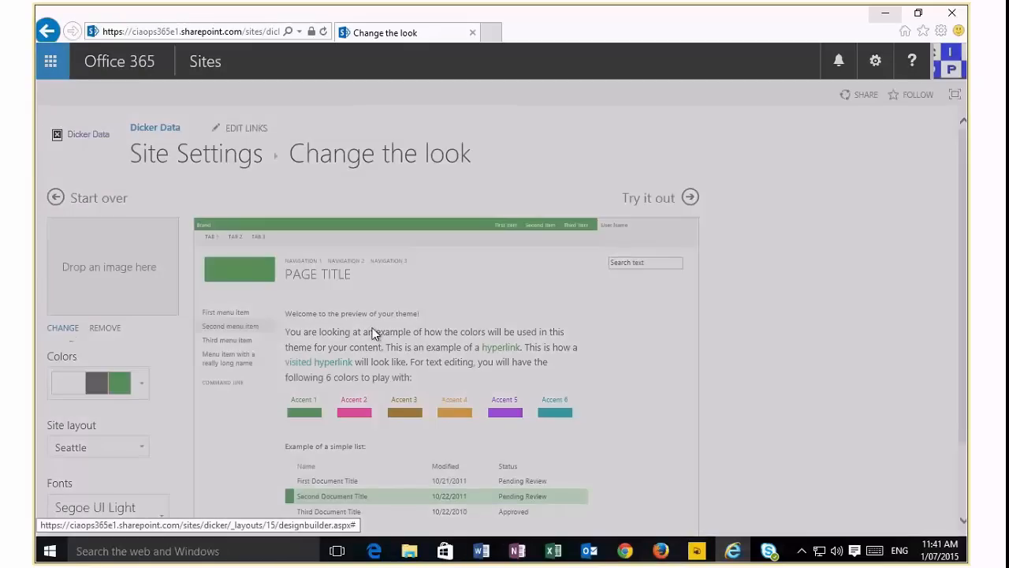
{"action": "left_click", "coordinate": [700, 403]}
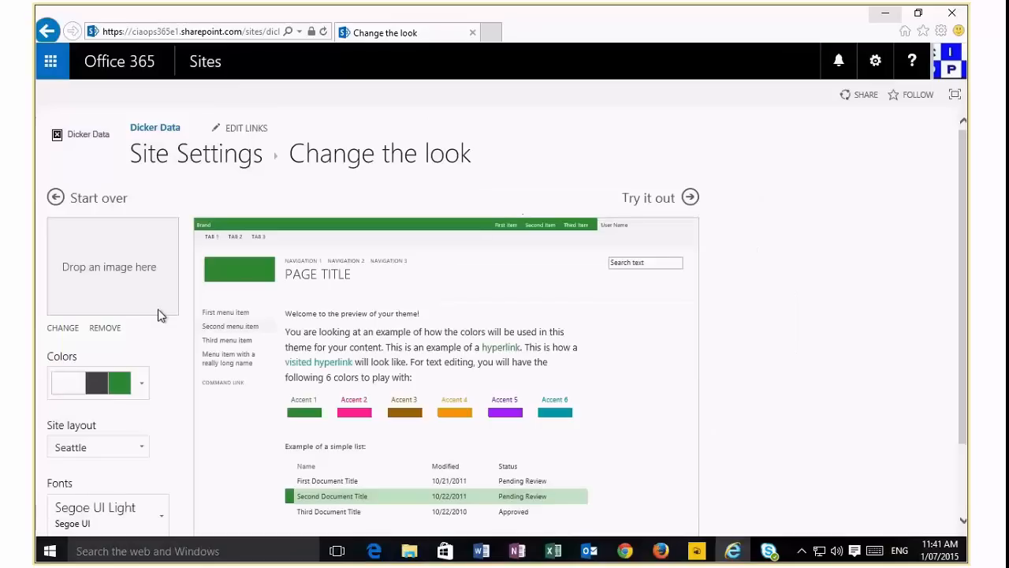
{"action": "left_click", "coordinate": [147, 387]}
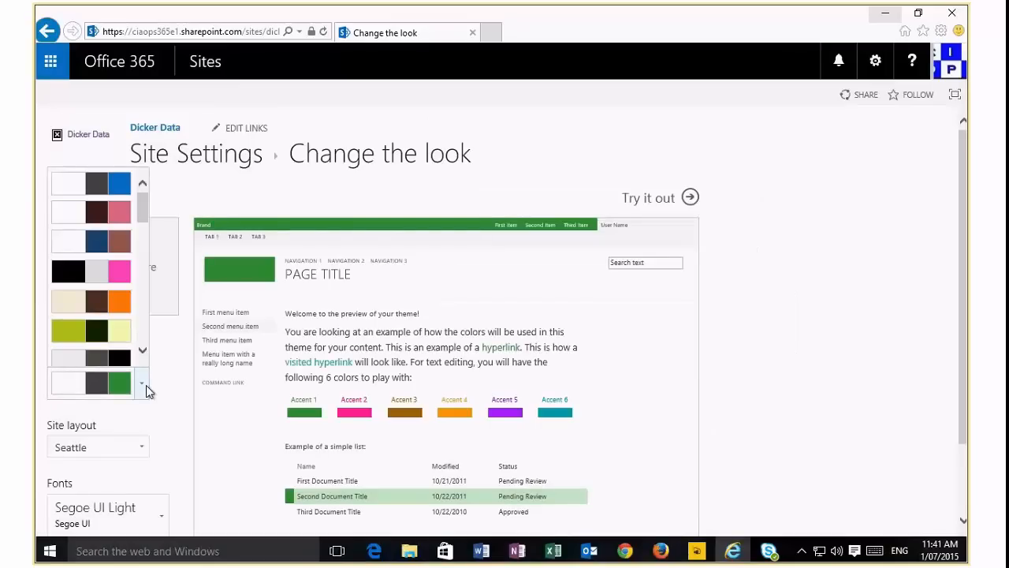
{"action": "left_click", "coordinate": [513, 272]}
{"action": "left_click", "coordinate": [686, 203]}
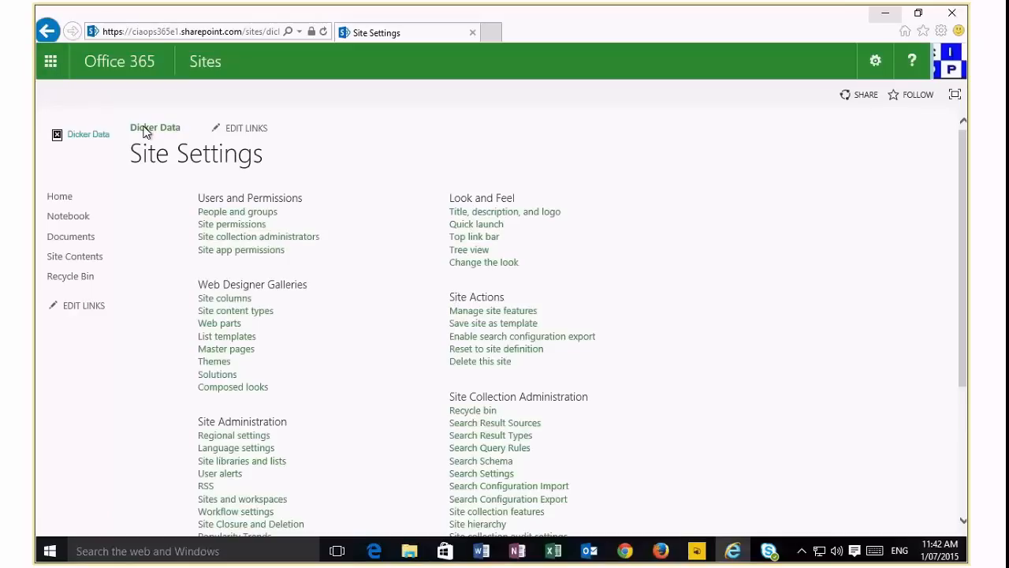
{"action": "left_click", "coordinate": [502, 325]}
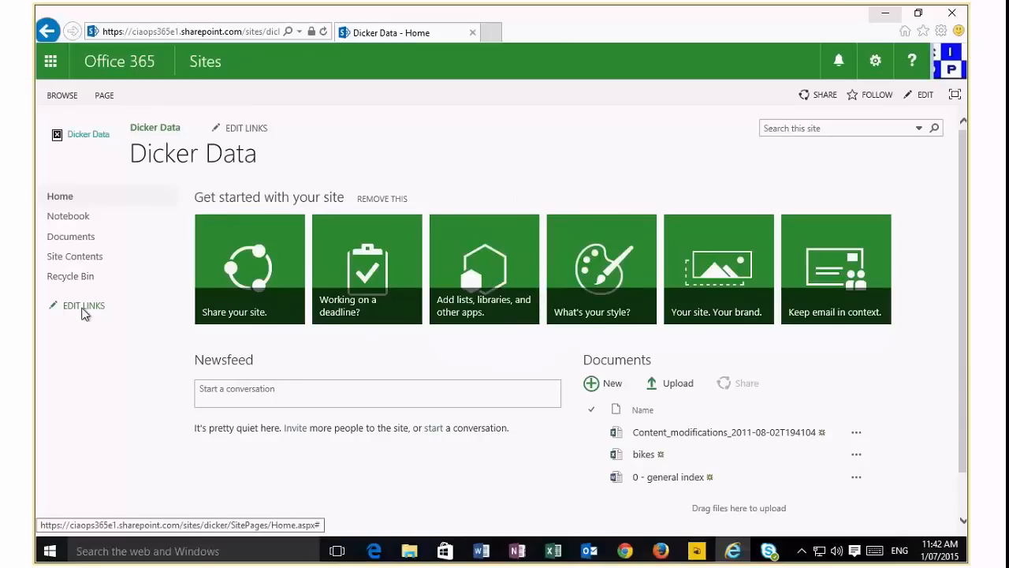
Nest the Documents link under Site Contents in the site's side navigation, and save the links.
{"action": "left_click", "coordinate": [82, 307]}
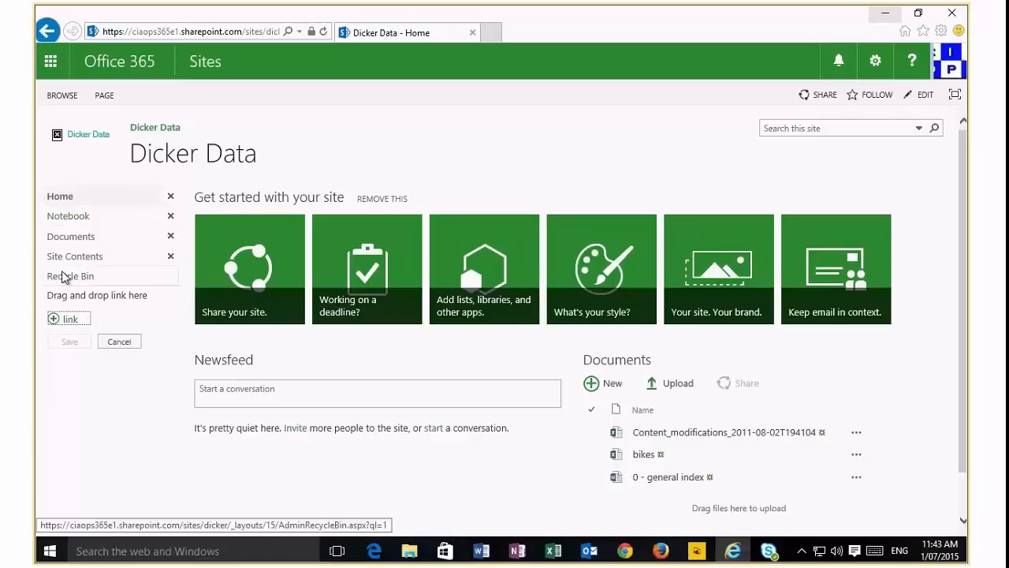
{"action": "left_click_drag", "start_coordinate": [81, 243], "coordinate": [106, 247]}
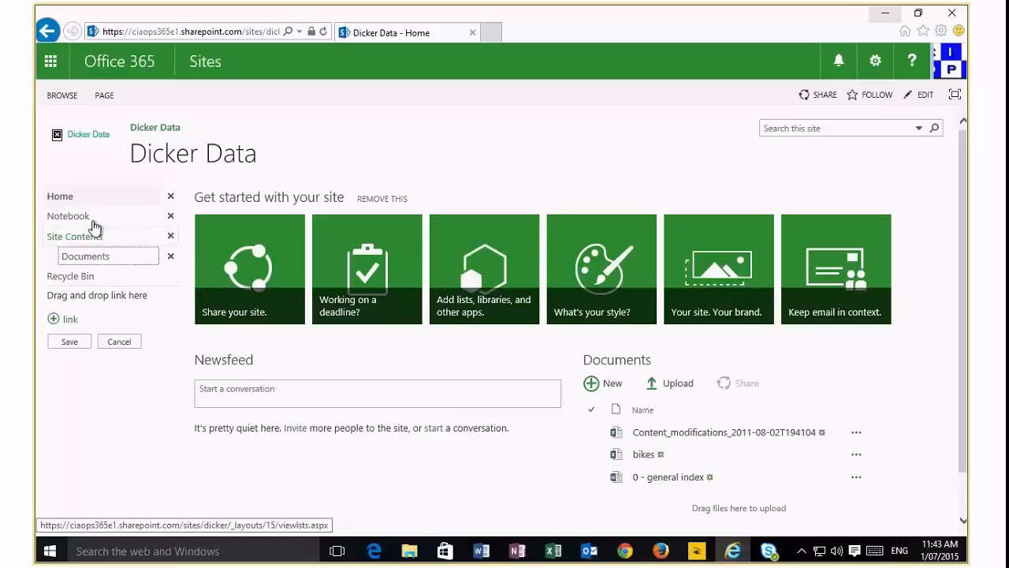
{"action": "left_click", "coordinate": [70, 342]}
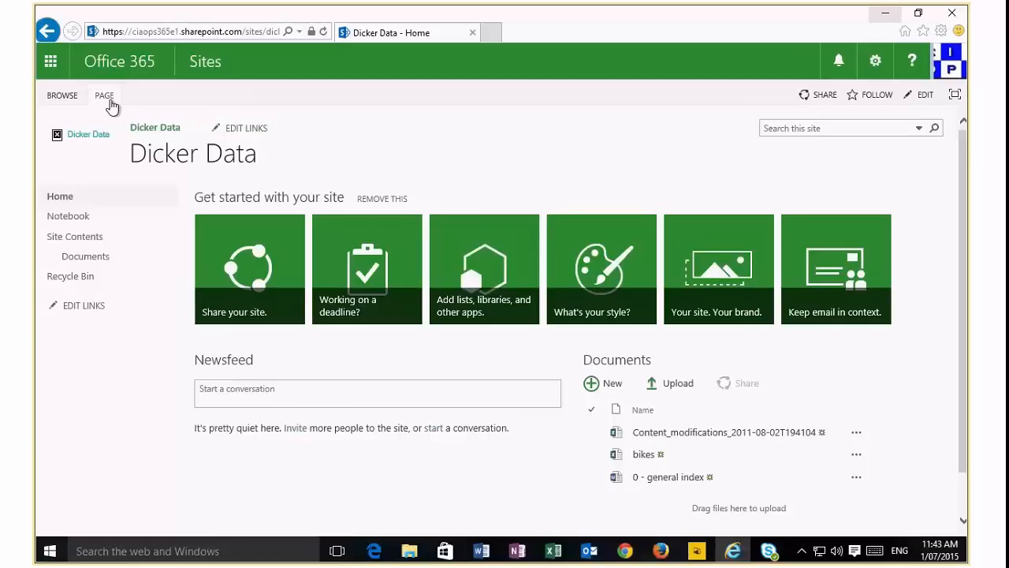
Put the home page in edit mode and permanently delete the "Get started with your site" web part.
{"action": "left_click", "coordinate": [108, 100]}
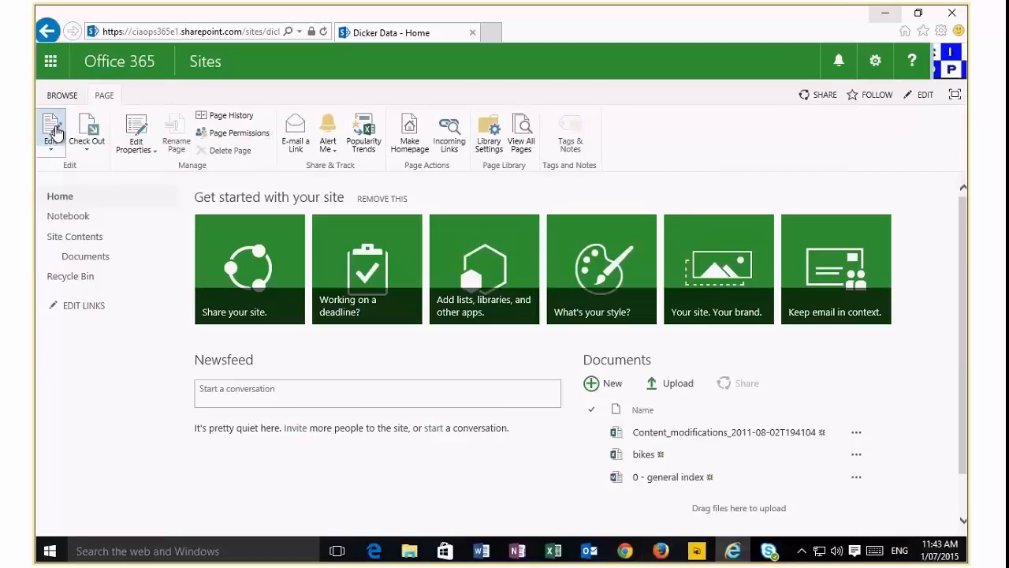
{"action": "left_click", "coordinate": [52, 132]}
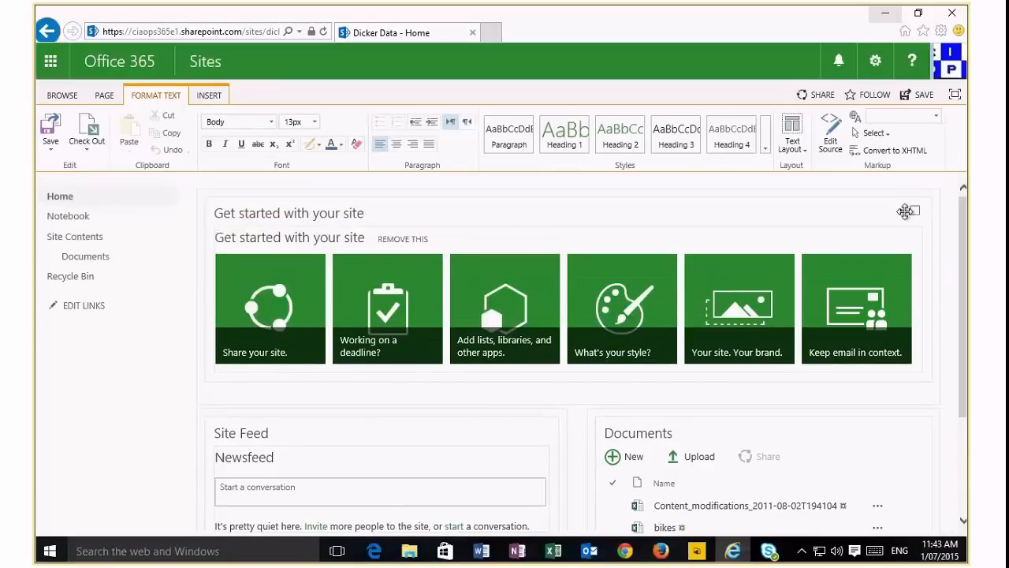
{"action": "left_click", "coordinate": [904, 217]}
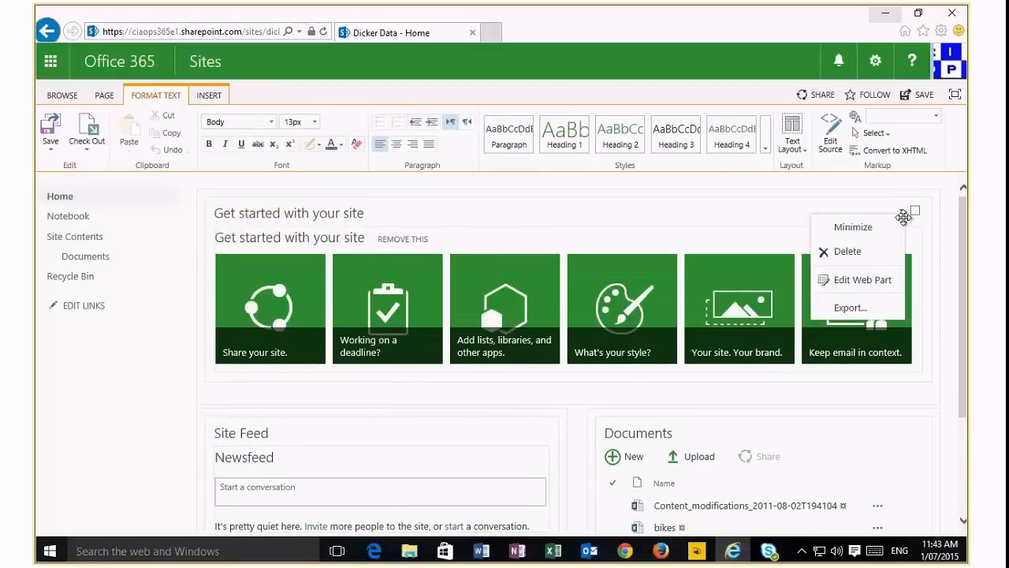
{"action": "left_click", "coordinate": [845, 251]}
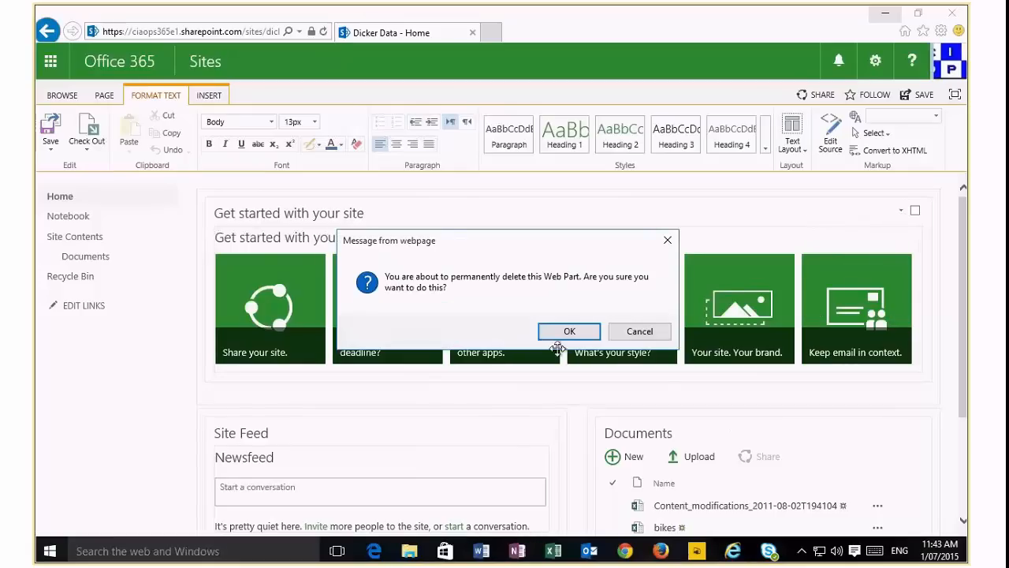
{"action": "left_click", "coordinate": [567, 332]}
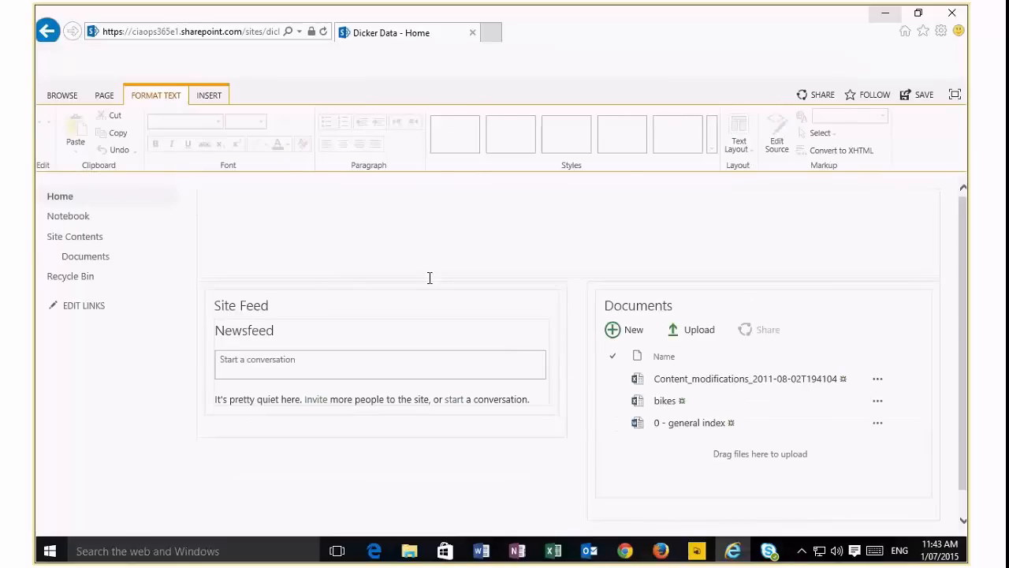
Add the text "Hello World" in the empty area above the Site Feed and set its font size to 18 pt.
{"action": "left_click", "coordinate": [247, 209]}
{"action": "type", "text": "He"}
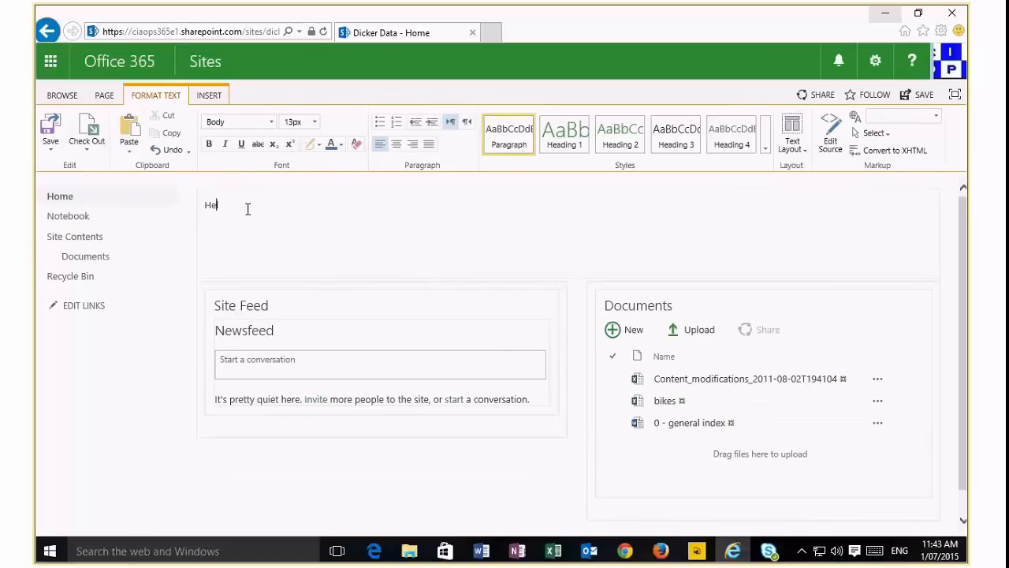
{"action": "type", "text": "llo World"}
{"action": "triple_click", "coordinate": [247, 207]}
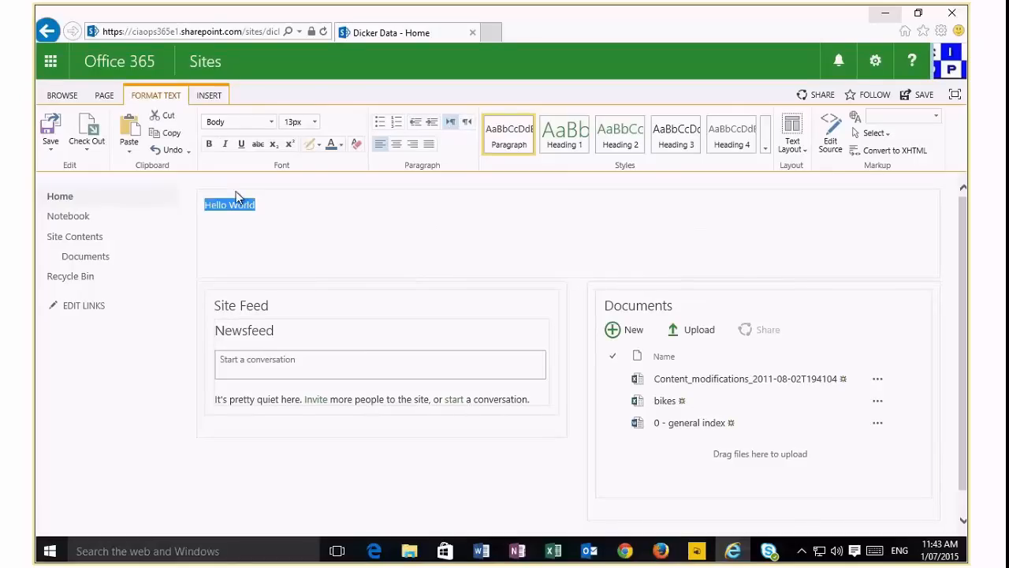
{"action": "left_click", "coordinate": [315, 123]}
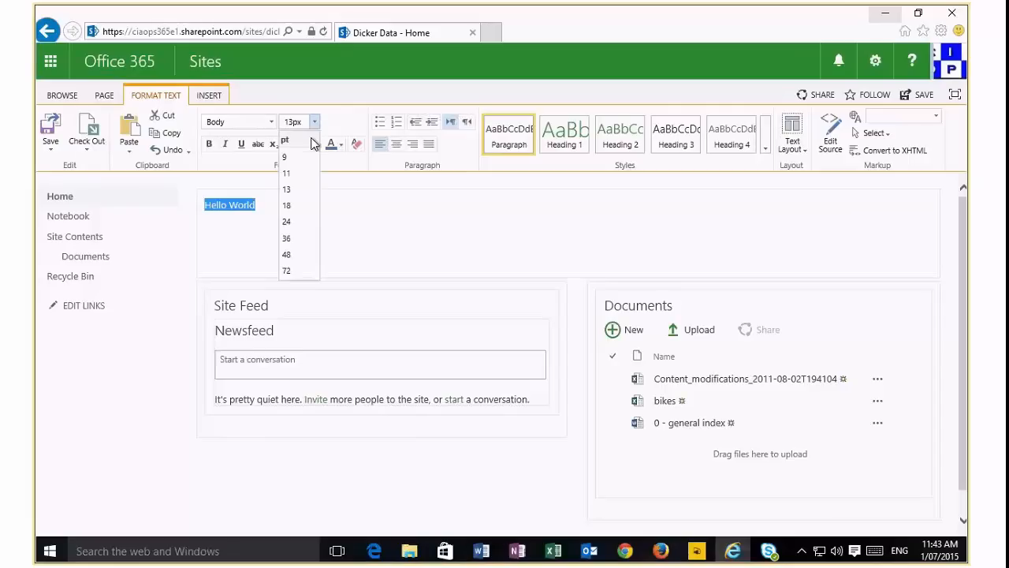
{"action": "left_click", "coordinate": [286, 205]}
Start a new line below the "Hello World" text and open the web part choices for inserting there.
{"action": "left_click", "coordinate": [338, 214]}
{"action": "key", "text": "Return"}
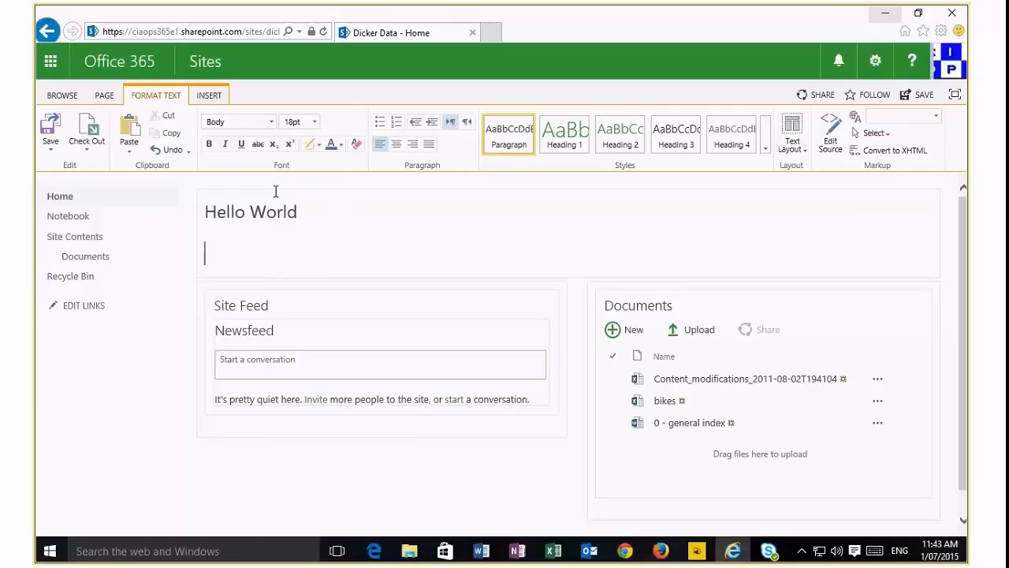
{"action": "left_click", "coordinate": [210, 96]}
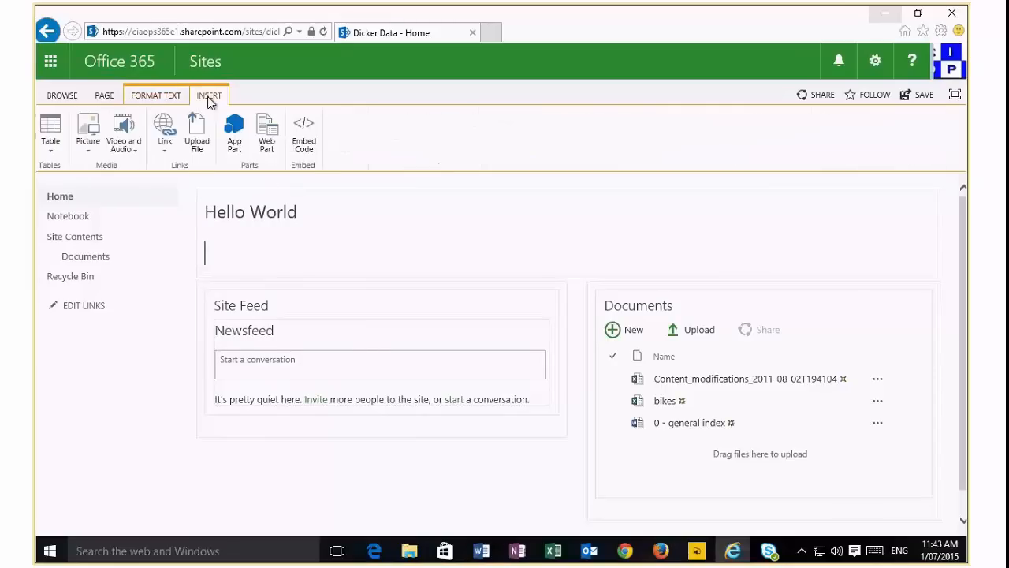
{"action": "left_click", "coordinate": [269, 151]}
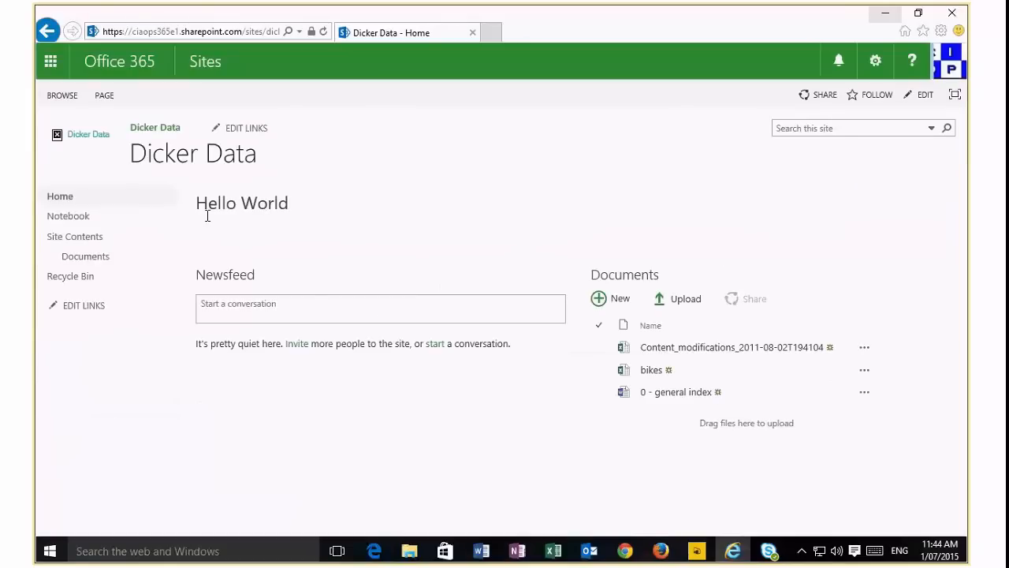
Put the home page back in edit mode, change its text layout to One column, and save the page.
{"action": "left_click", "coordinate": [105, 98]}
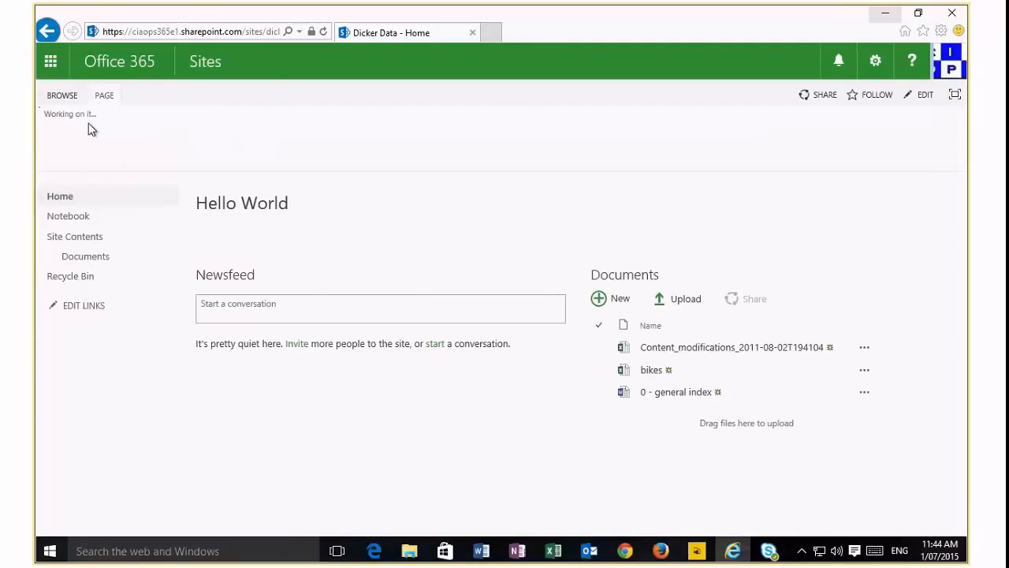
{"action": "left_click", "coordinate": [52, 133]}
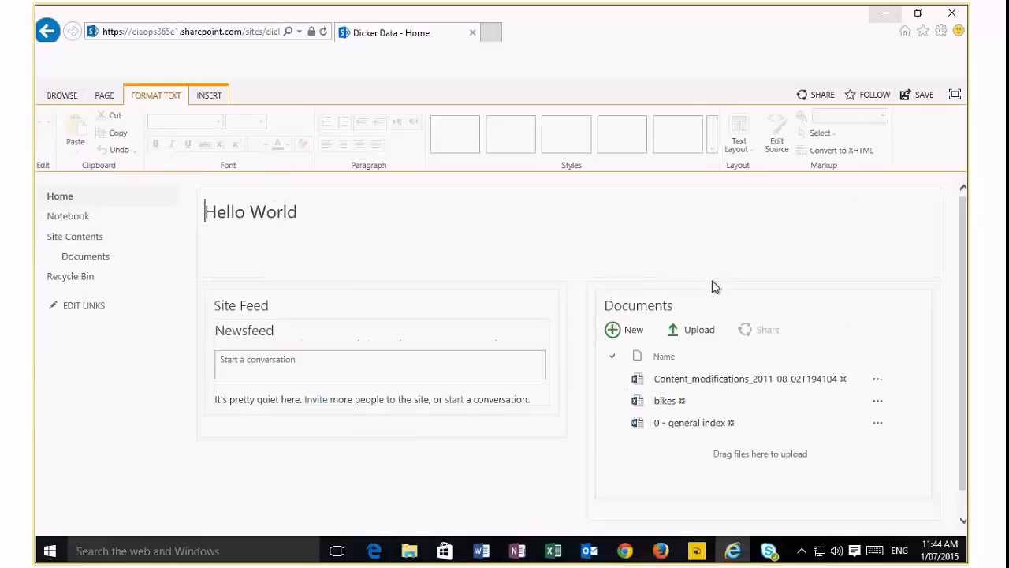
{"action": "left_click", "coordinate": [799, 152]}
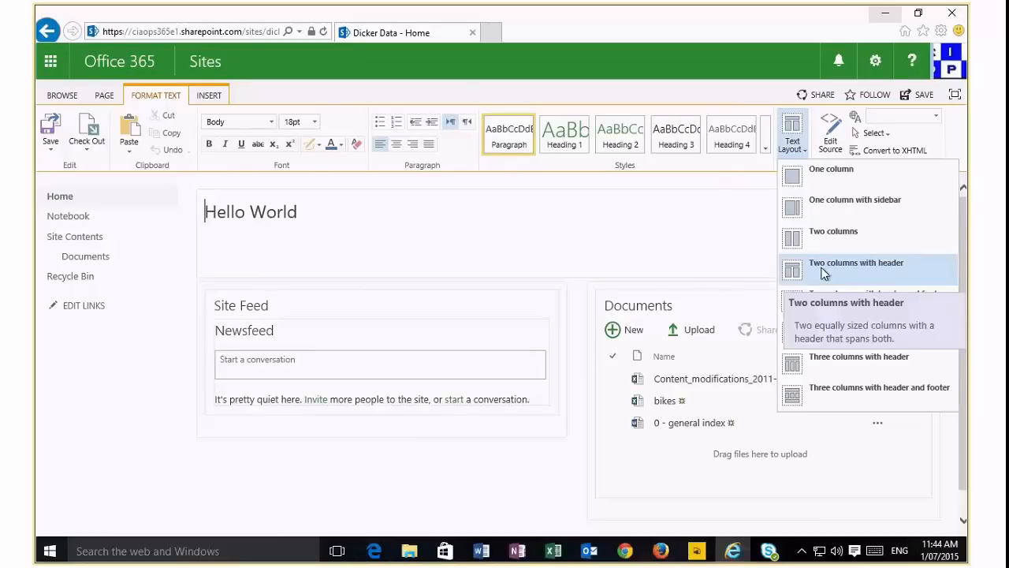
{"action": "left_click", "coordinate": [815, 184]}
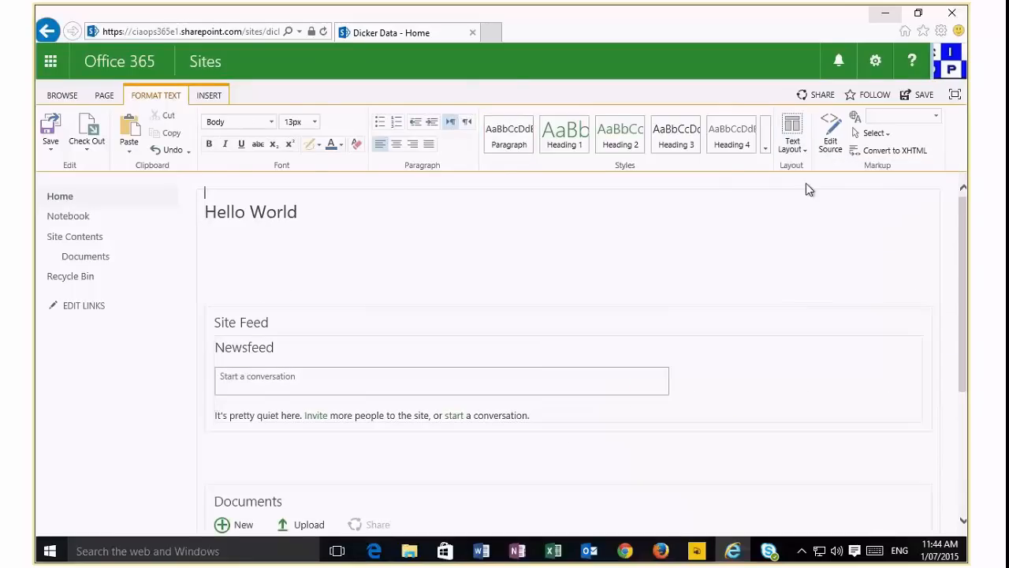
{"action": "left_click", "coordinate": [916, 96]}
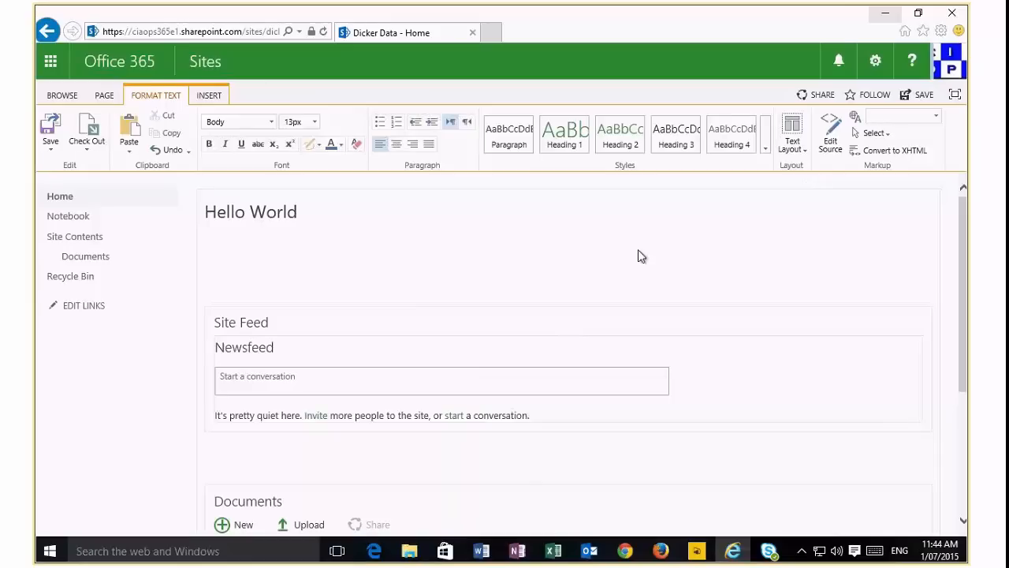